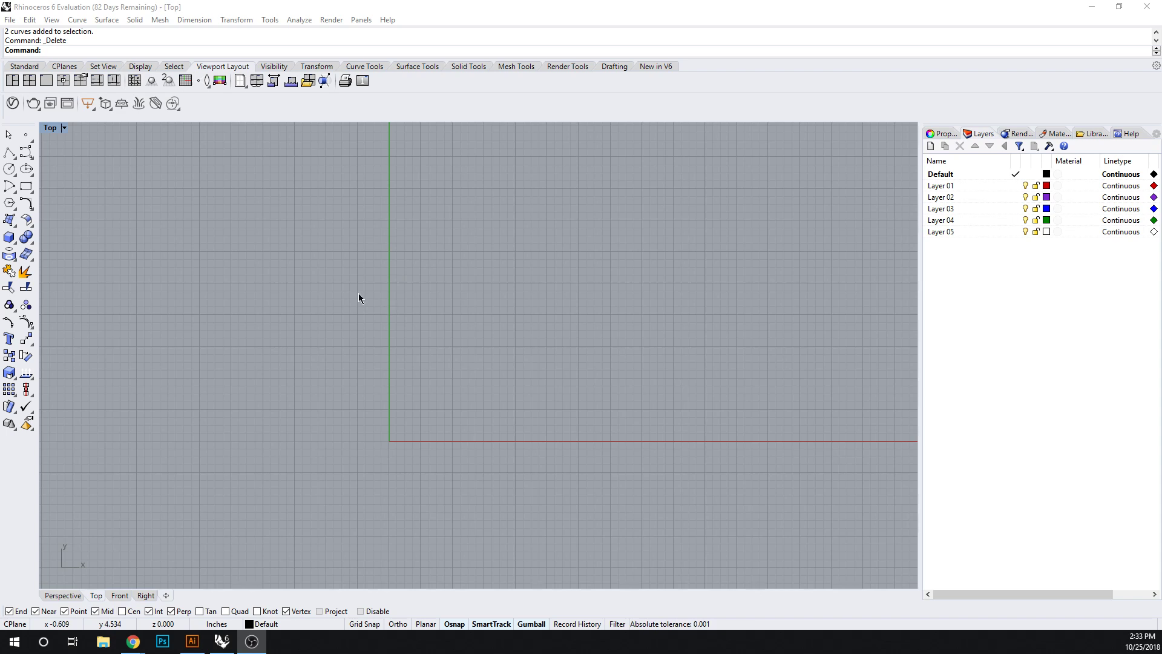
- Draw an 8 by 8 inch square with its first corner at the origin
left_click(28, 187)
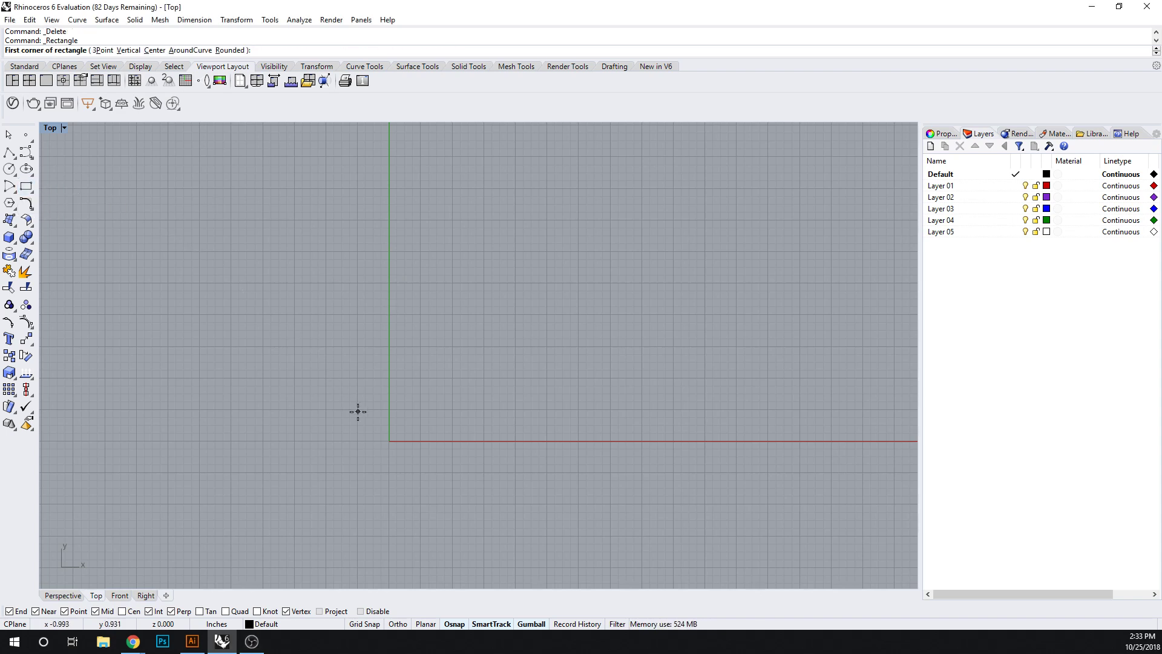
type("0")
key("Return")
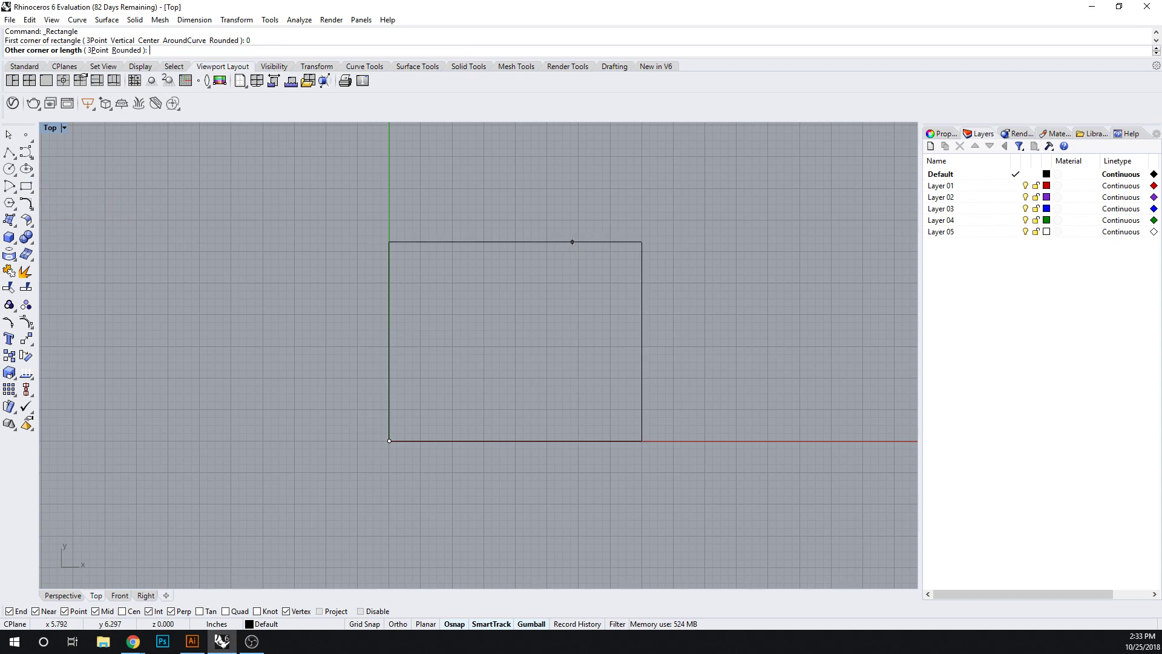
type("8")
key("Return")
key("Return")
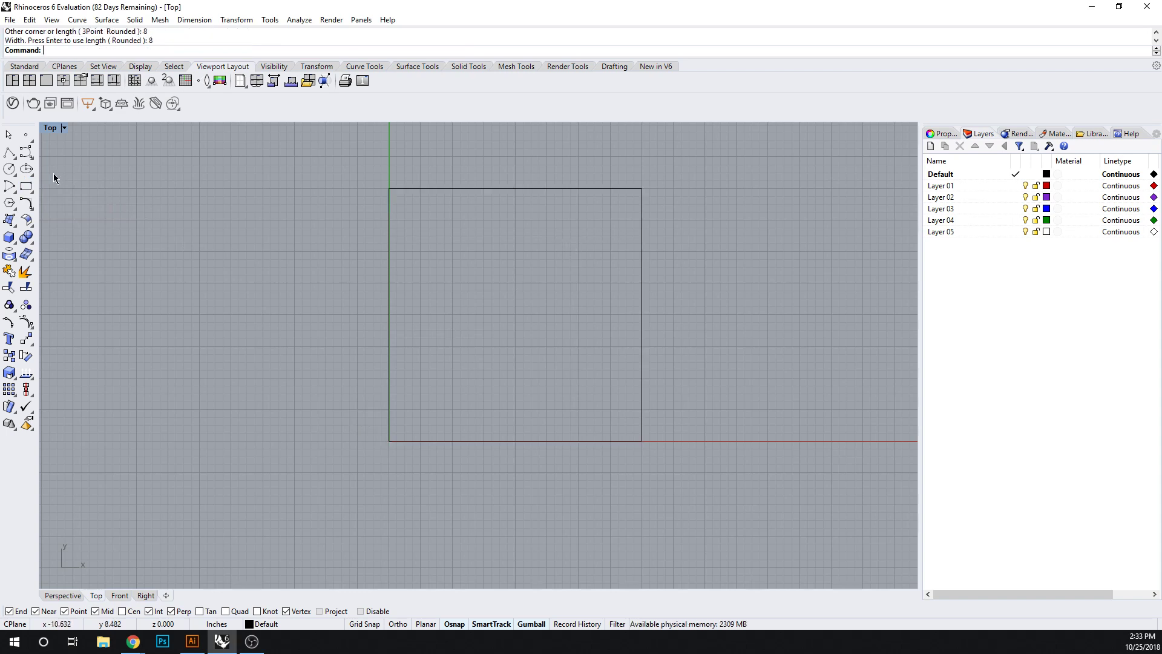
- Draw a circle with a diameter of 3 inches centred in the square, aligned with the midpoints of its sides
left_click(9, 172)
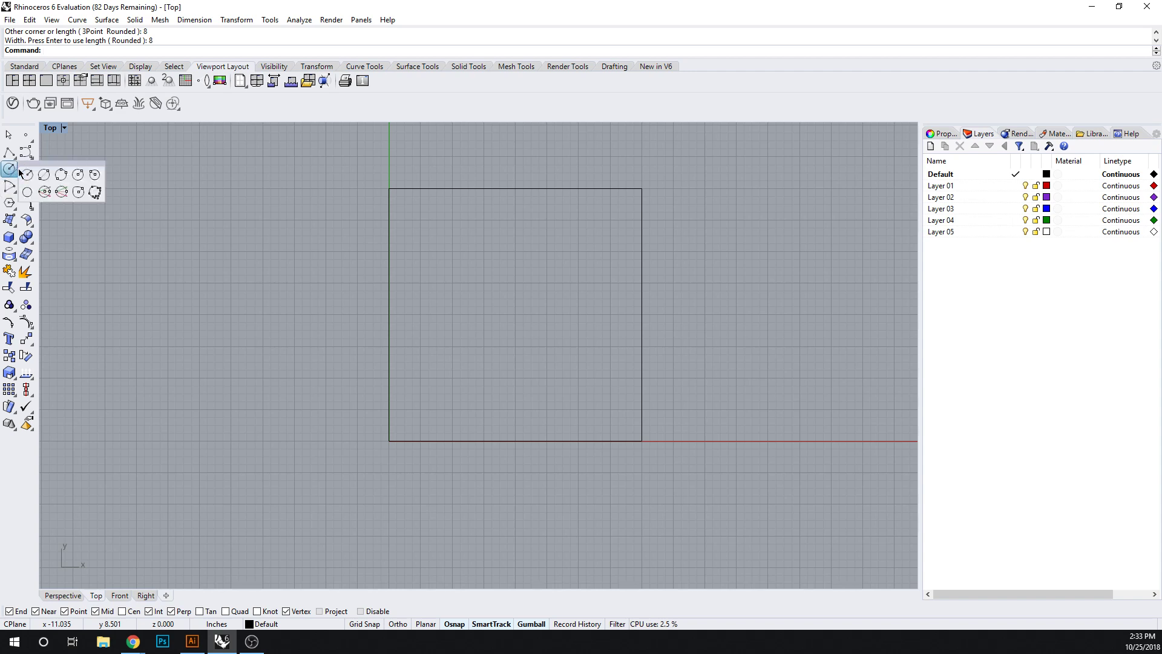
left_click(24, 171)
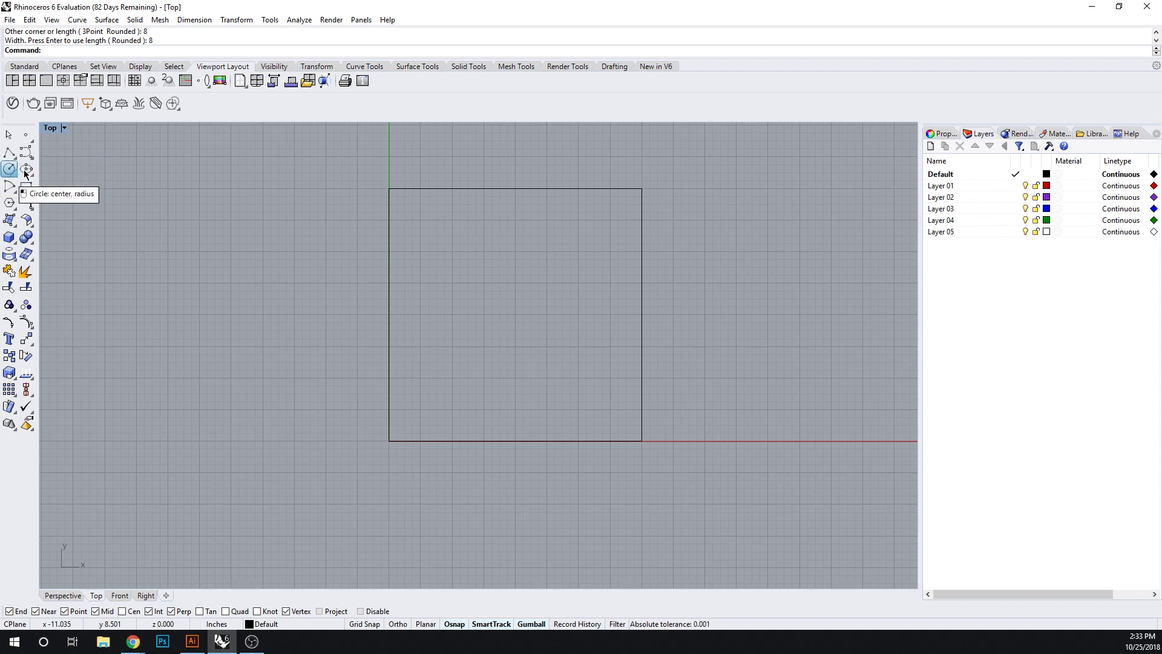
left_click(24, 172)
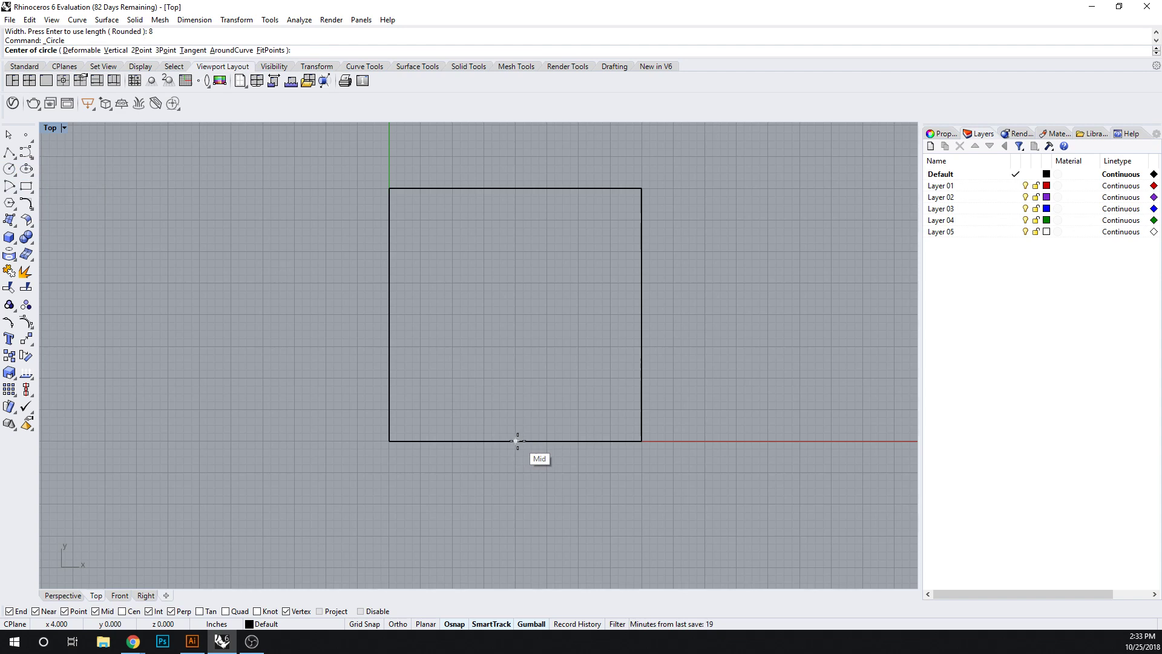
mouse_move(517, 441)
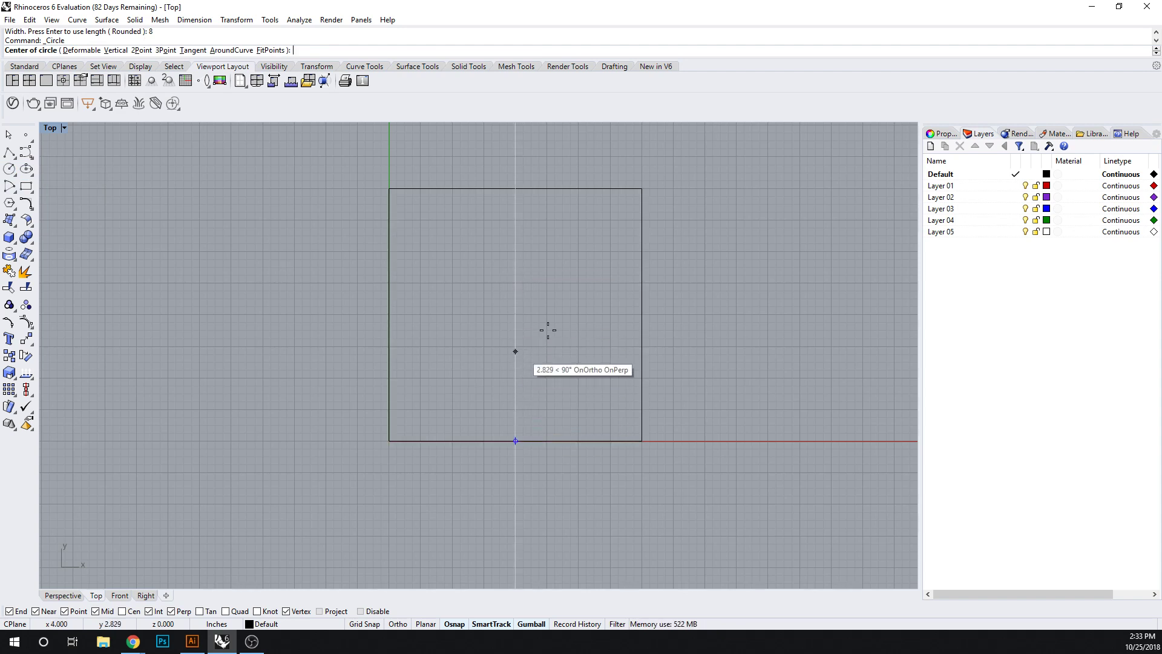
mouse_move(642, 315)
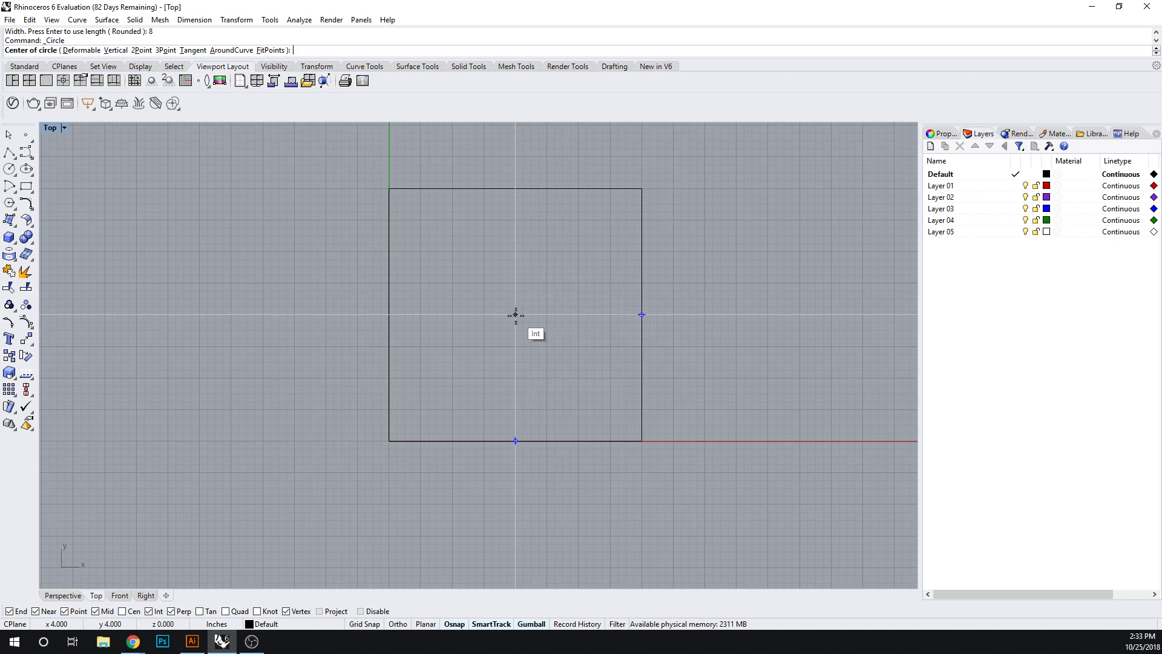
left_click(515, 315)
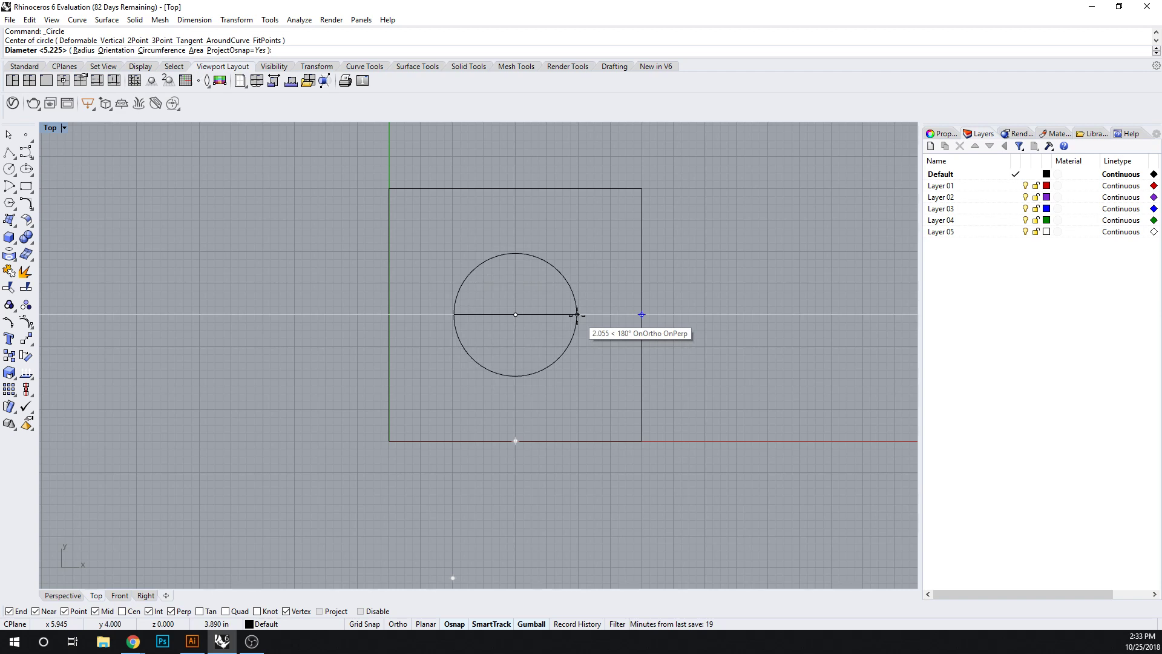
type("3")
key("Return")
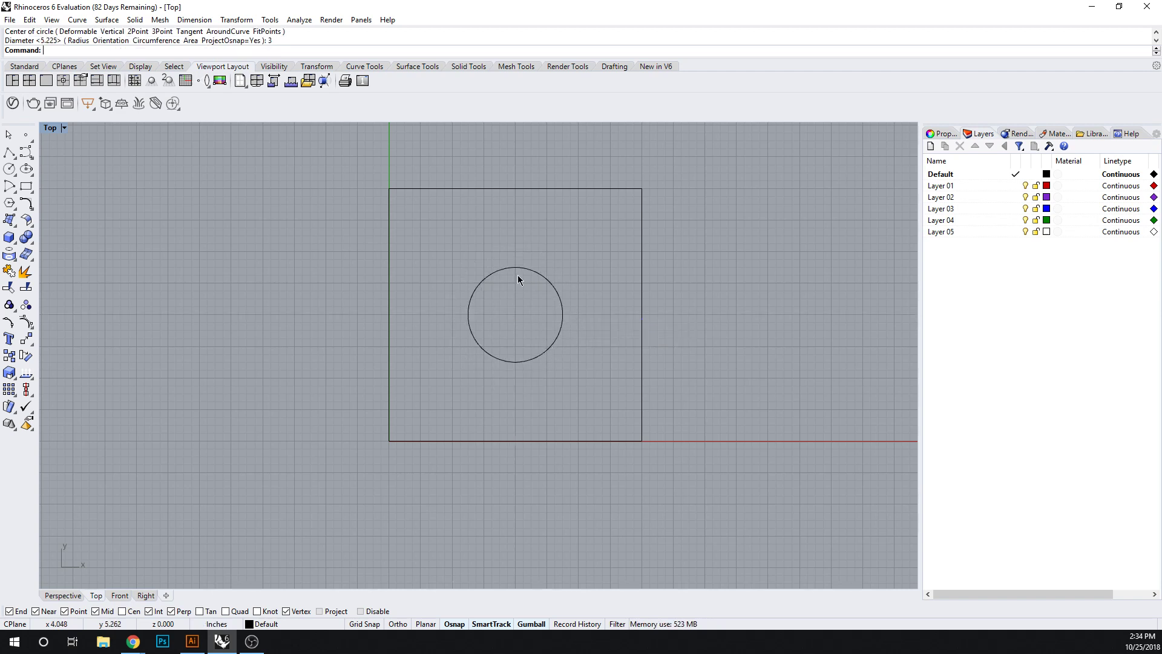
- Offset the circle inward by 1 inch to make a smaller concentric circle
left_click(541, 279)
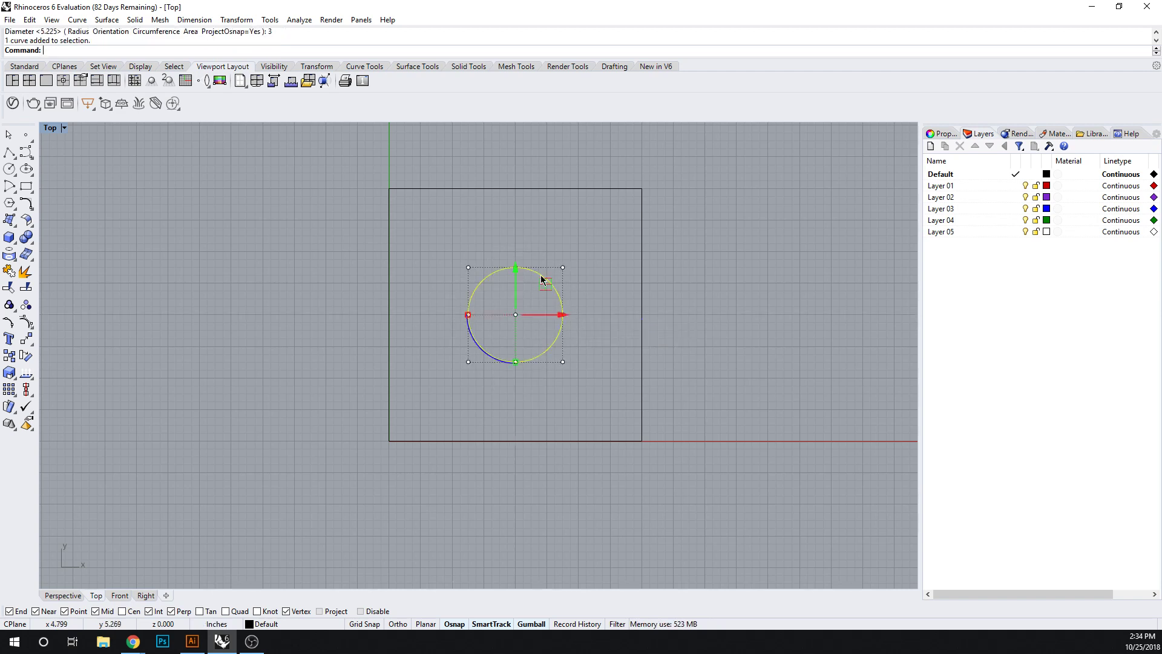
scroll(535, 338, "up", 3)
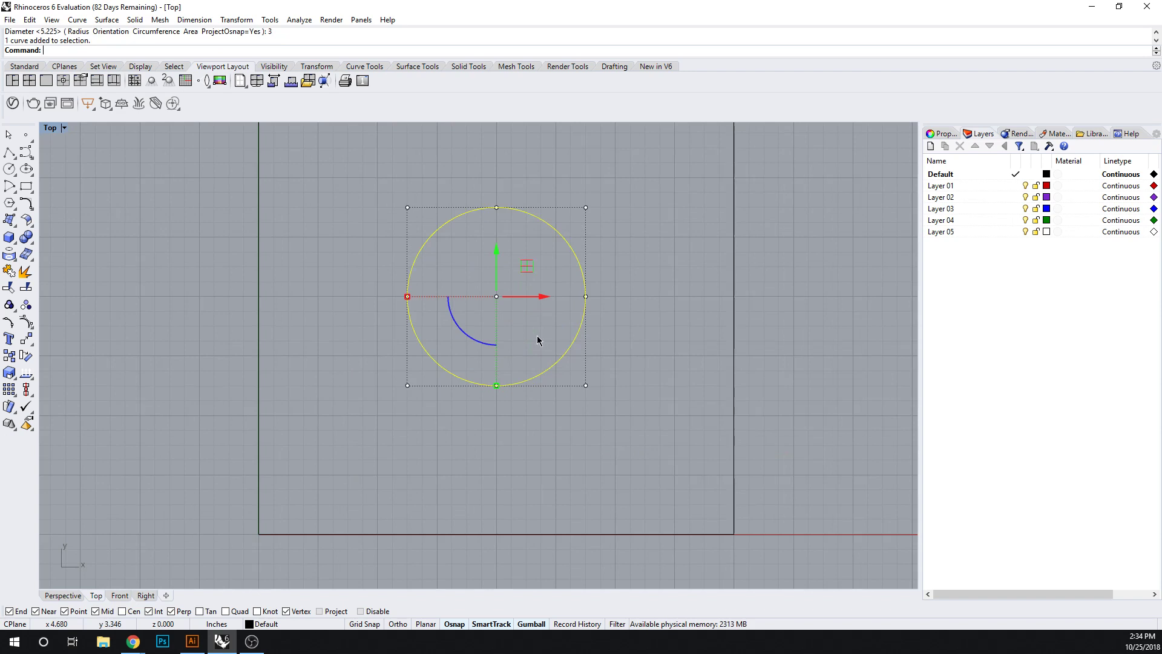
left_click(537, 337)
left_click(566, 242)
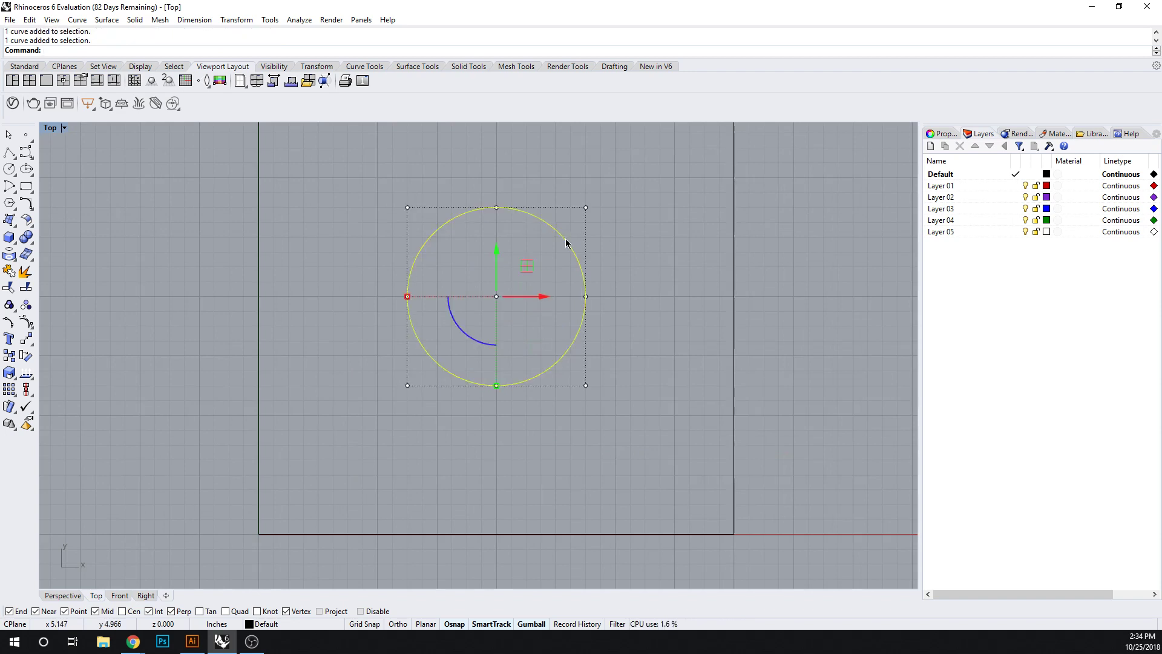
type("offset")
key("Return")
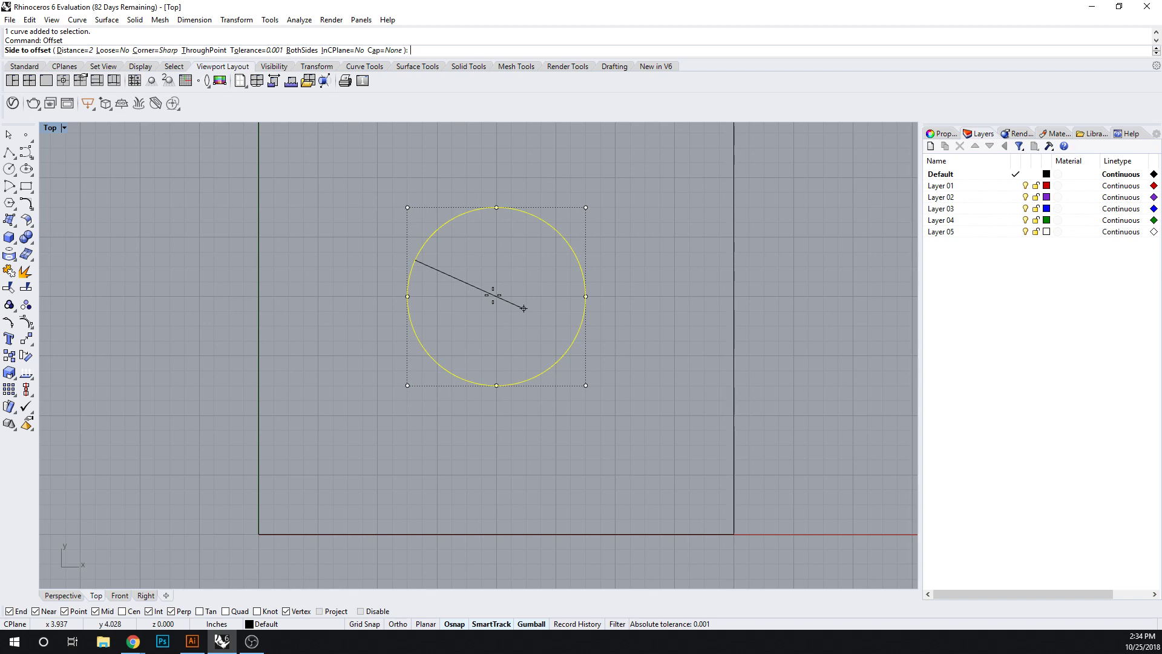
type("1")
key("Return")
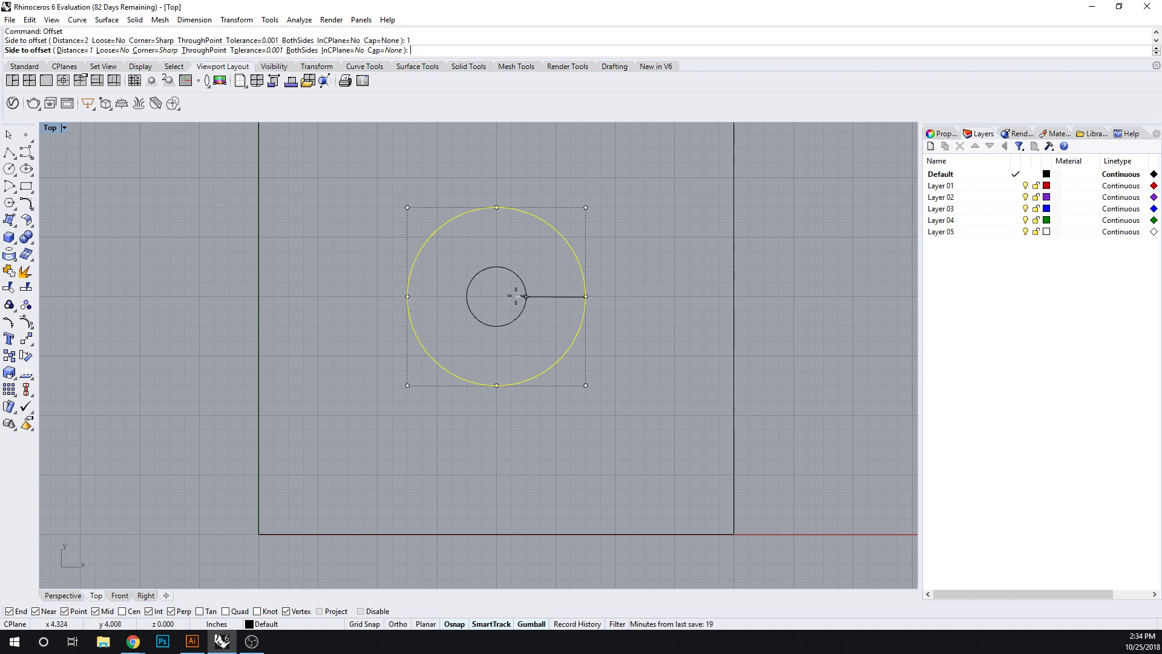
left_click(517, 299)
key("Escape")
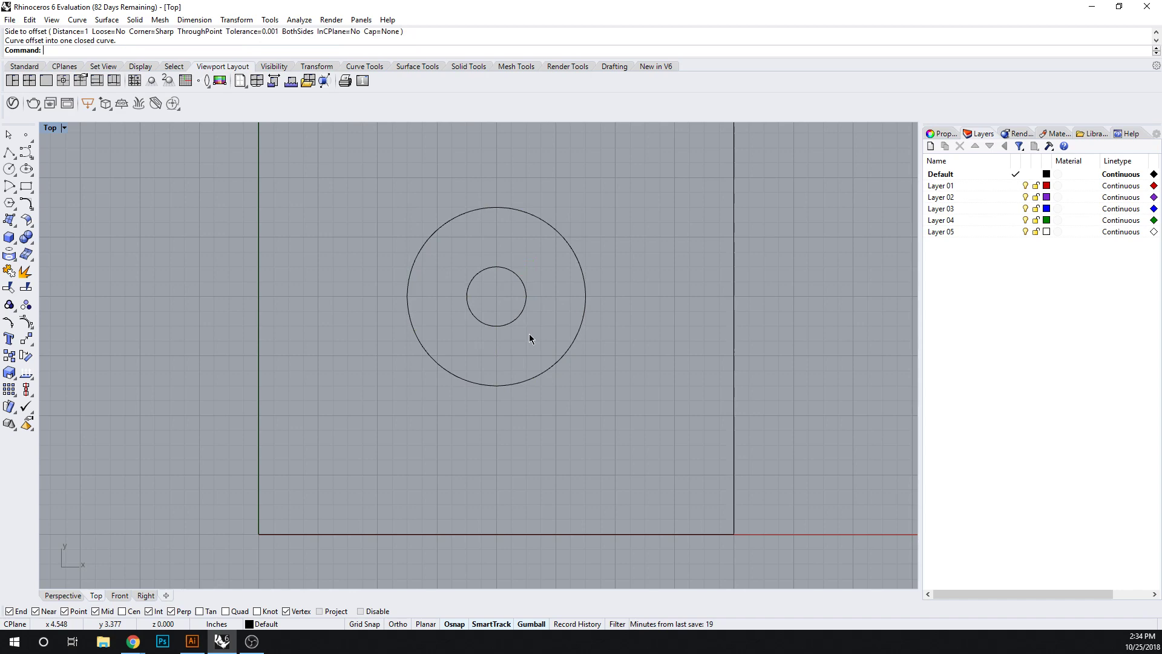
- In the Perspective view, move the small inner circle straight up by 4 inches
left_click(63, 595)
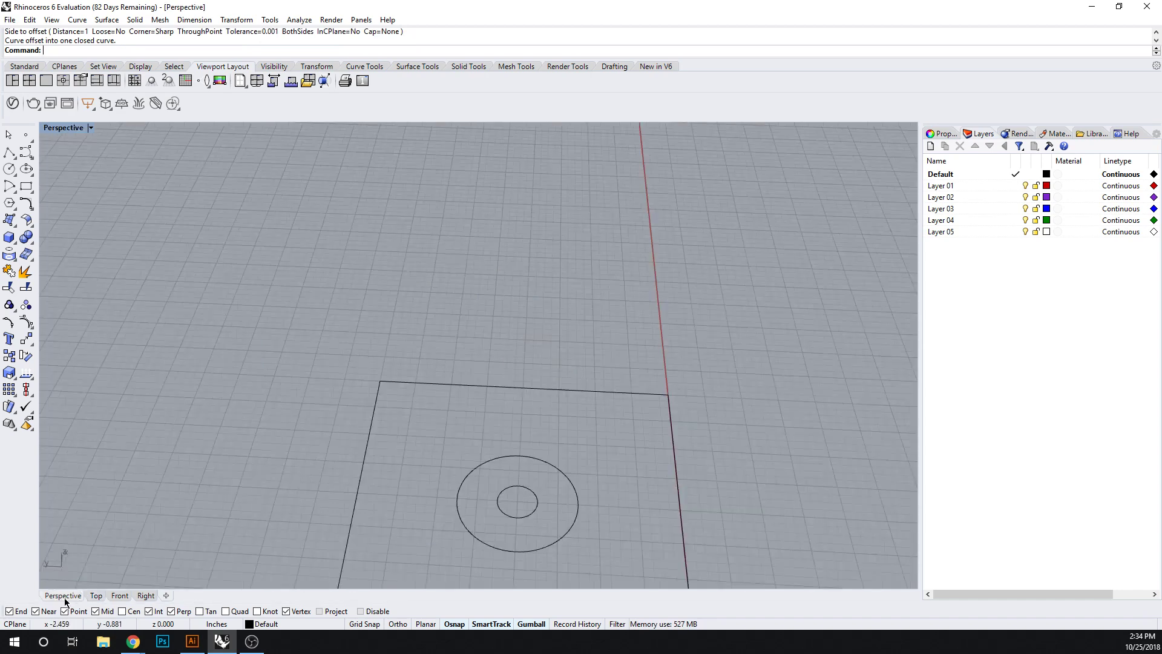
left_click(524, 484)
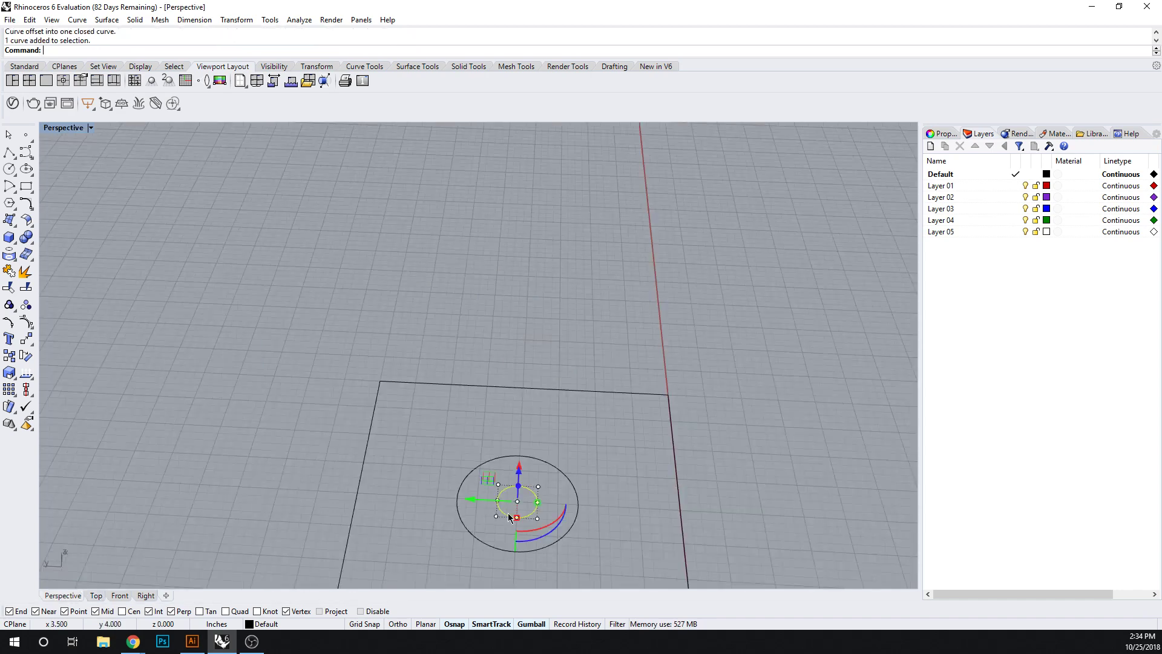
right_click_drag(524, 484, 550, 448)
left_click(492, 484)
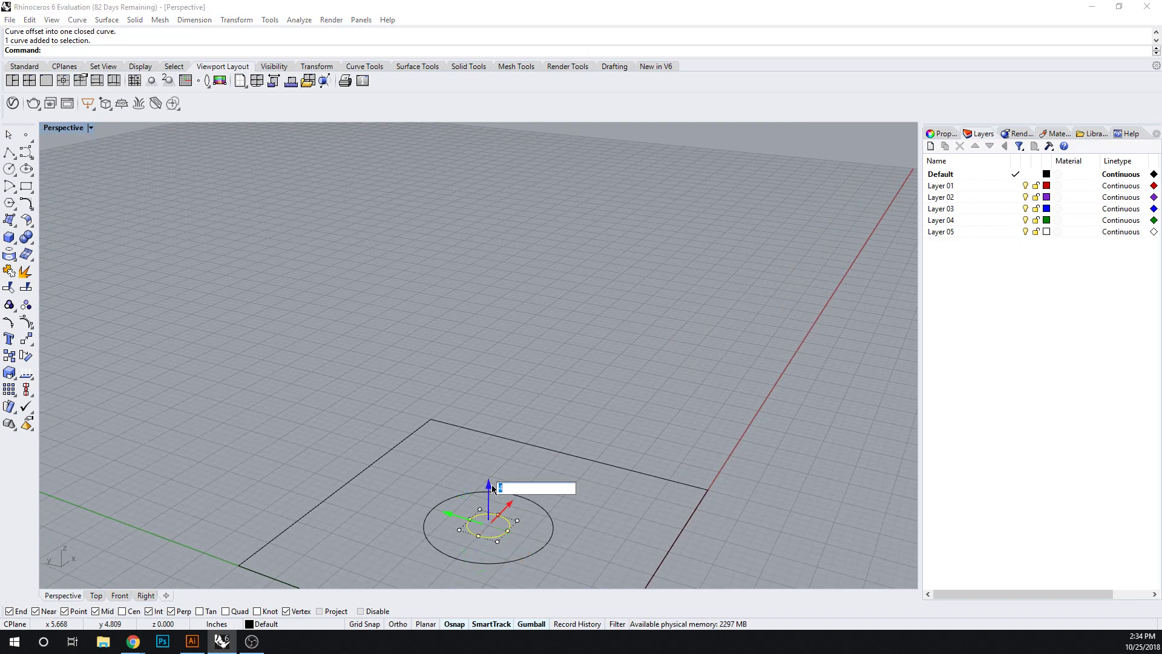
type("4")
key("Return")
left_click(641, 379)
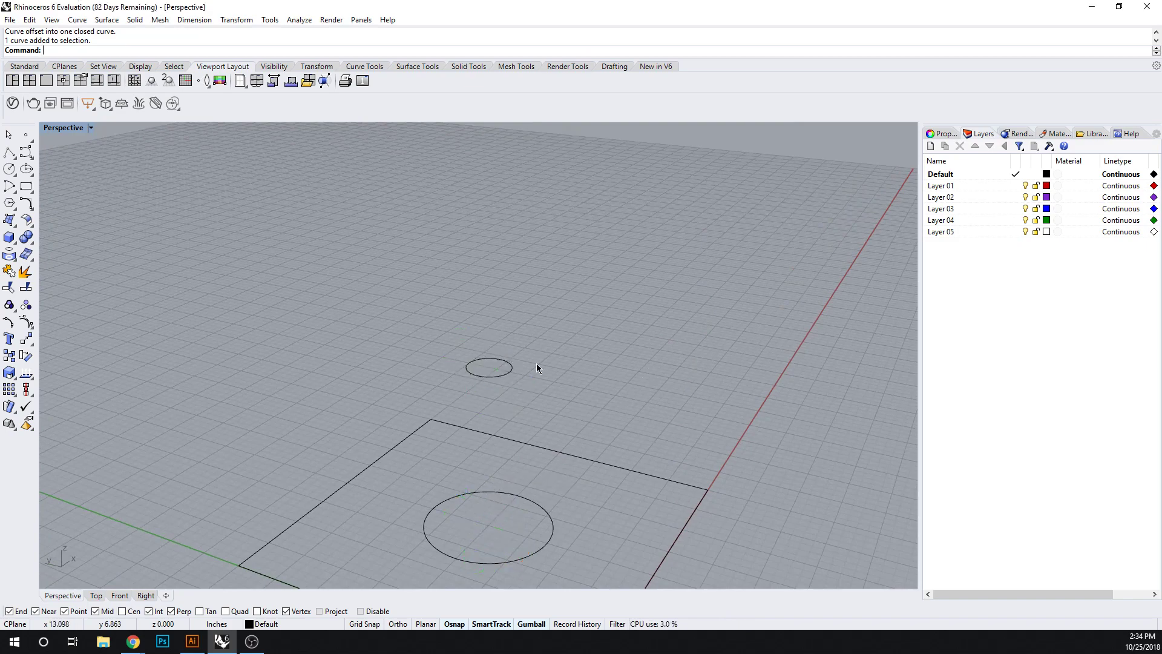
- Extrude the raised small circle 4 inches upward as an open, uncapped tube
left_click(507, 374)
type("Ex")
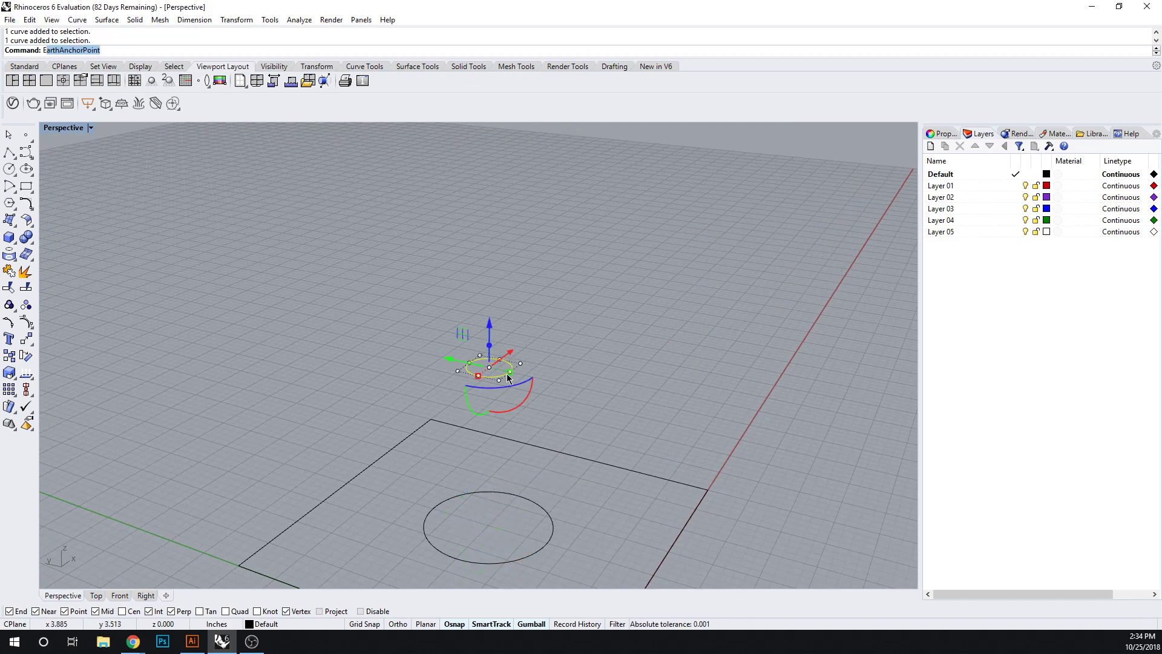
type("tru")
key("Return")
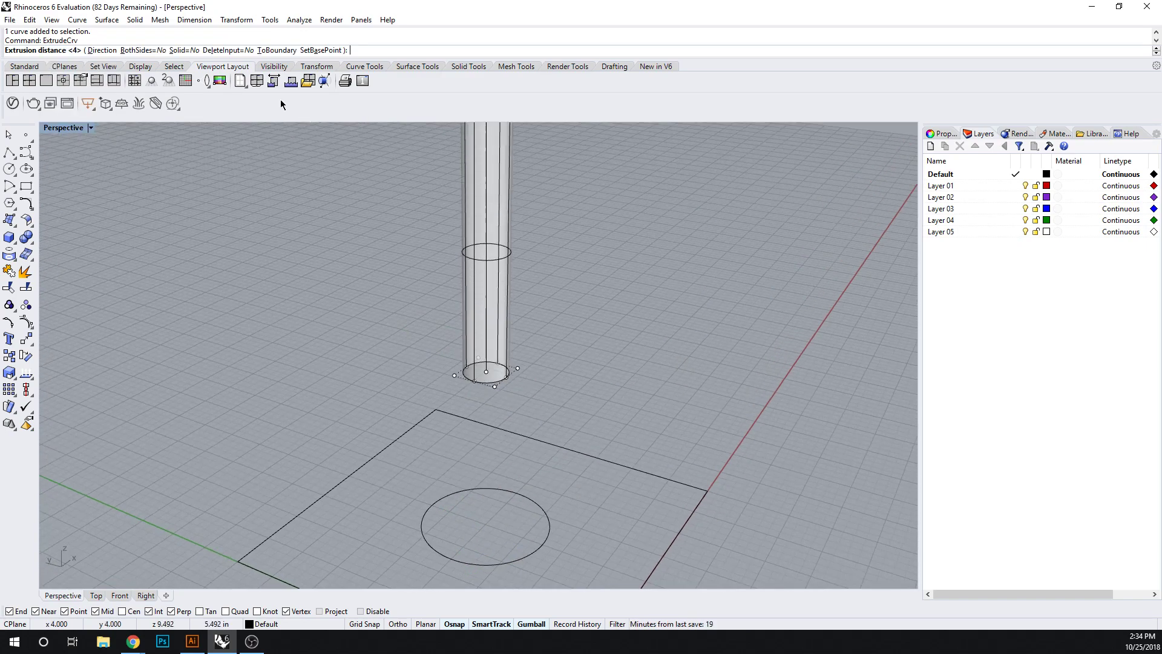
left_click(187, 51)
key("Return")
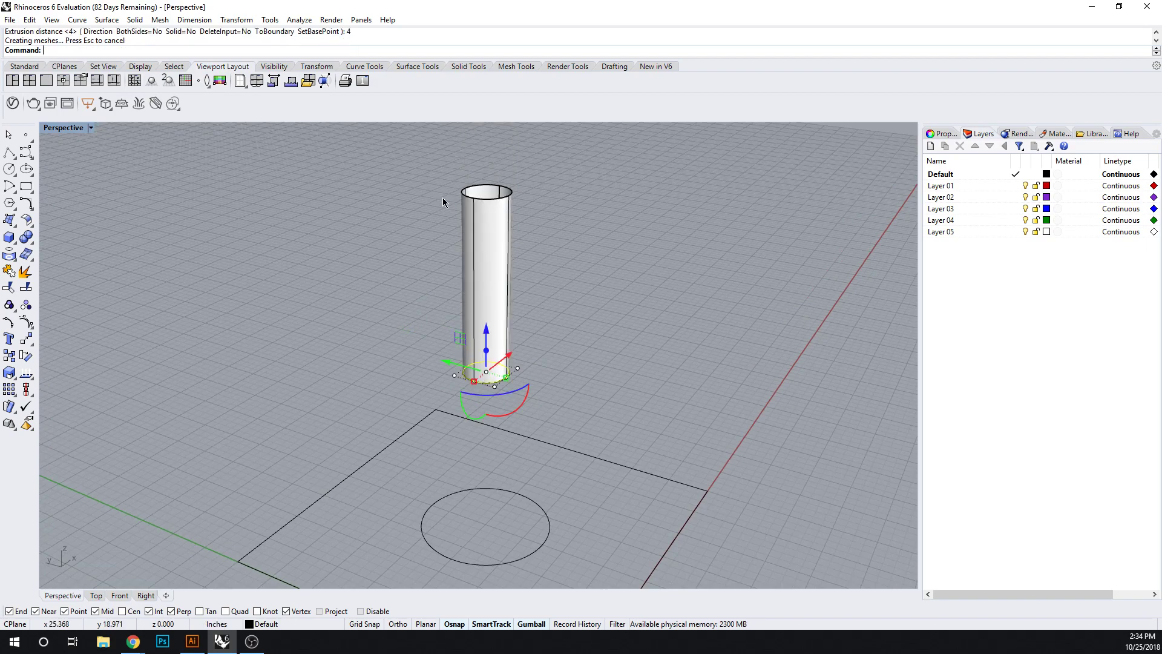
key("Escape")
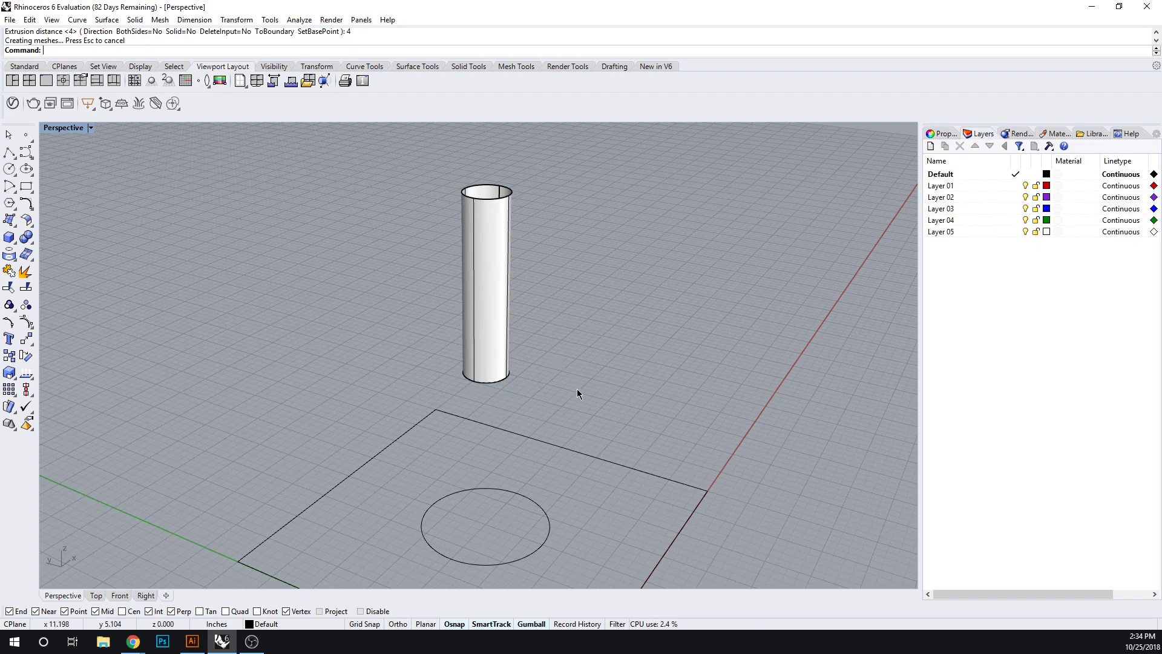
- Create a planar surface from the square and the large circle, leaving the circle as a hole
right_click_drag(578, 389, 566, 304, "shift")
right_click_drag(709, 460, 656, 463)
left_click_drag(684, 350, 432, 474)
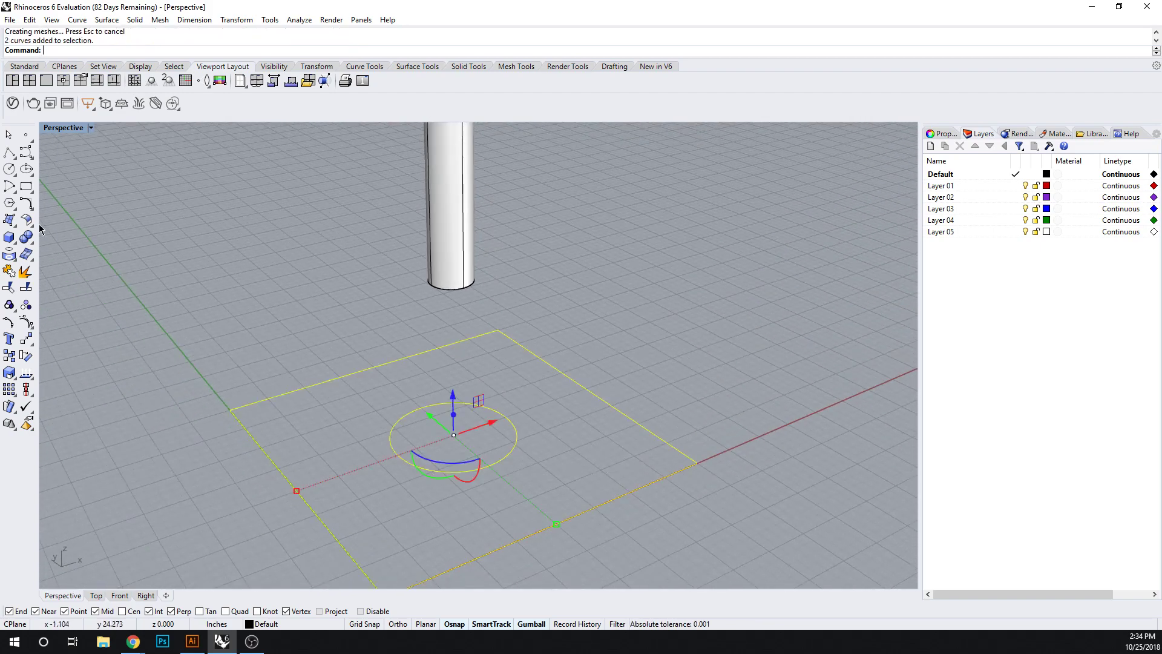
left_click(12, 222)
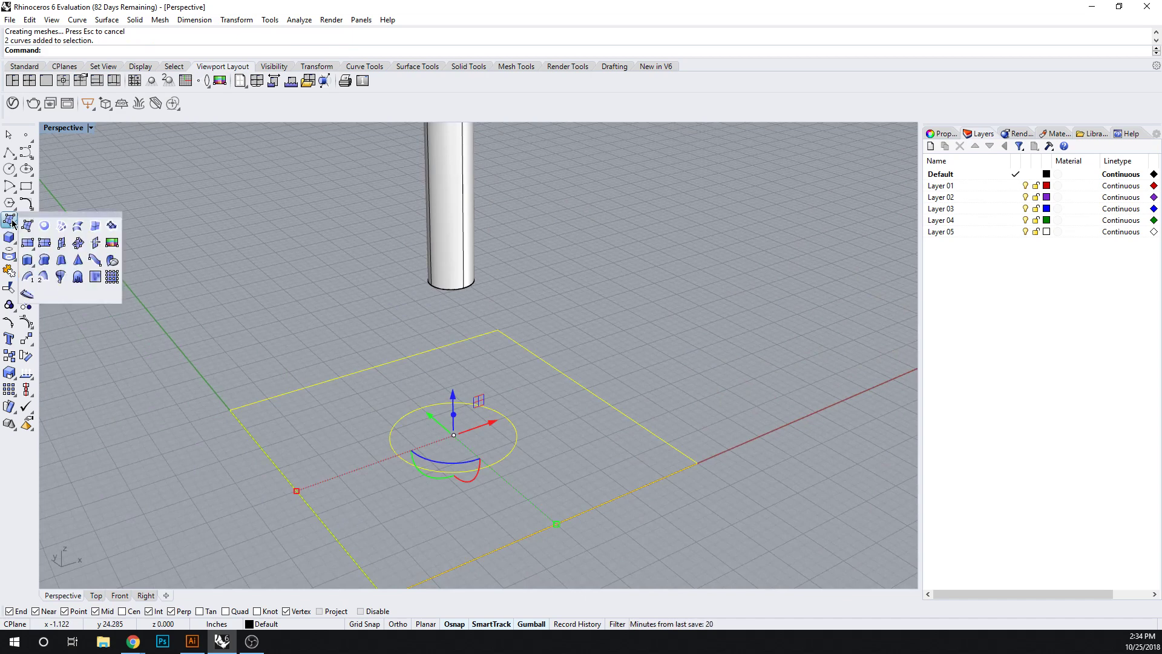
left_click(42, 226)
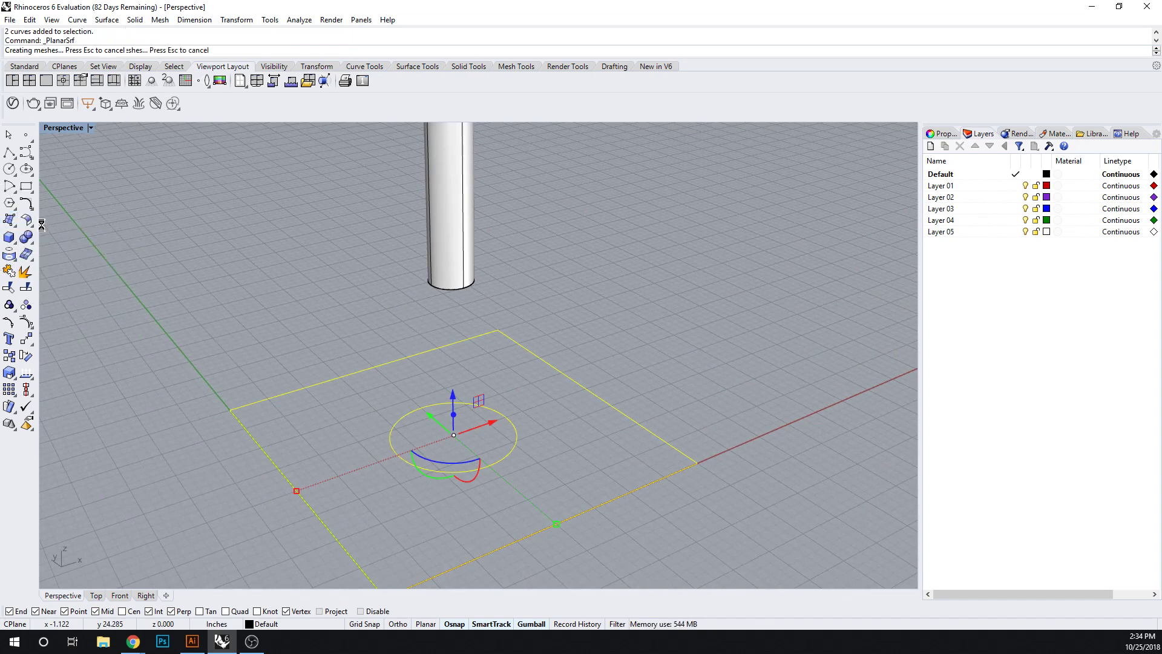
left_click(666, 347)
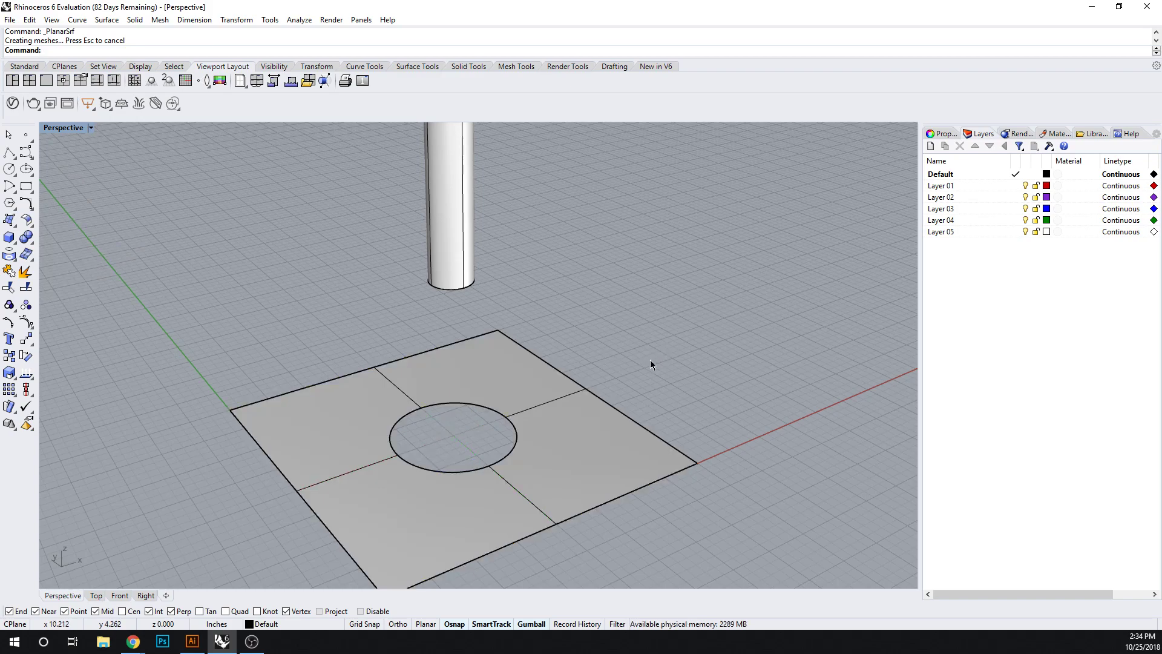
- Start a Blend Surface between the plane's circular hole edge and the tube's lower edge, accepting the default seam points
right_click_drag(650, 359, 619, 362)
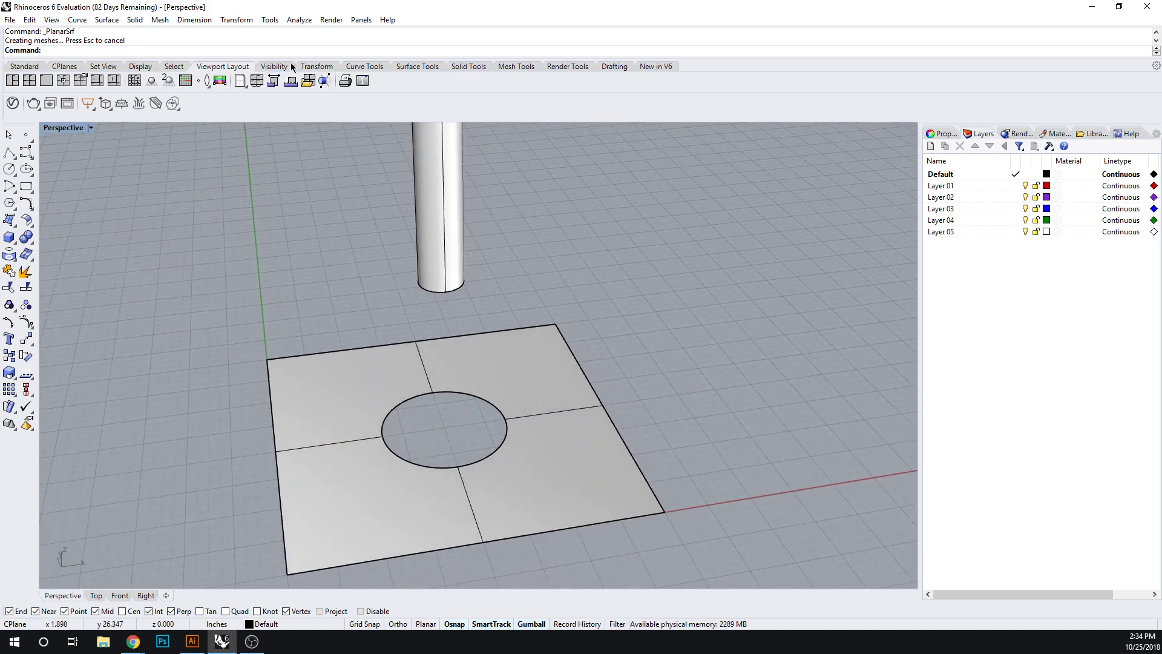
left_click(365, 67)
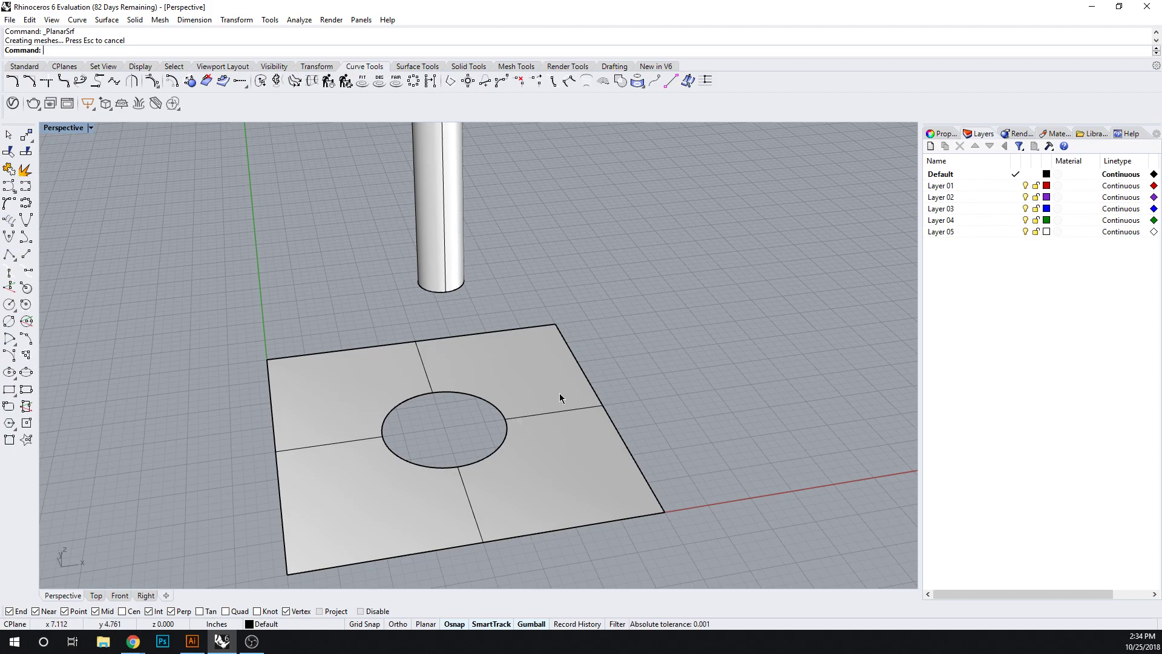
right_click_drag(560, 395, 518, 383)
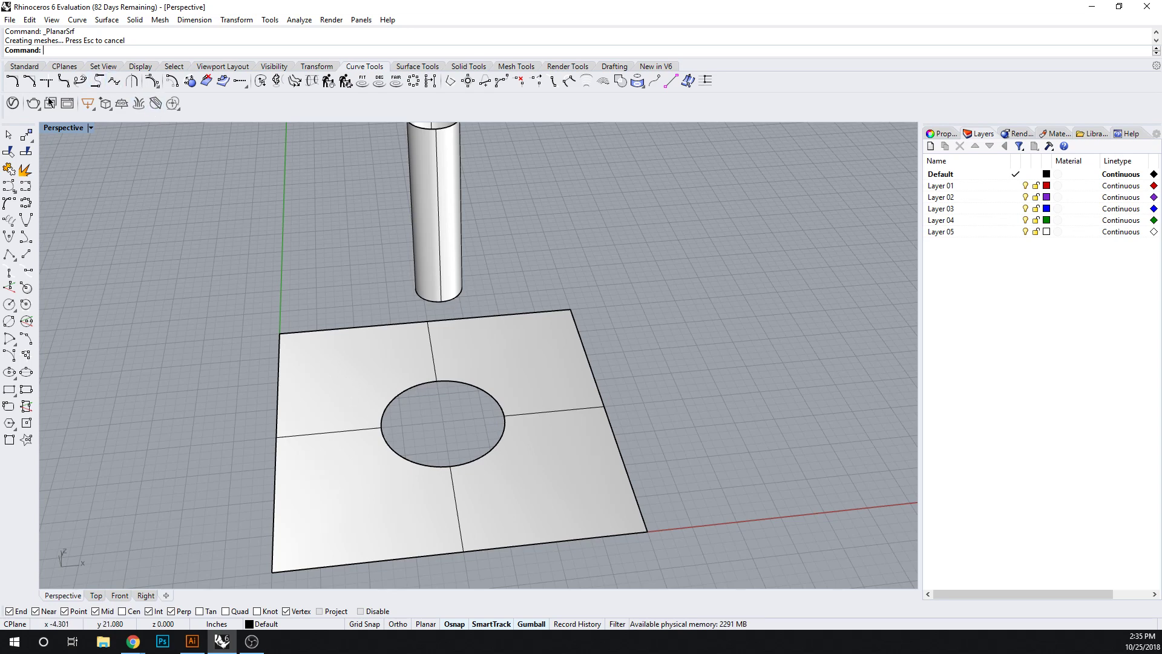
left_click(417, 66)
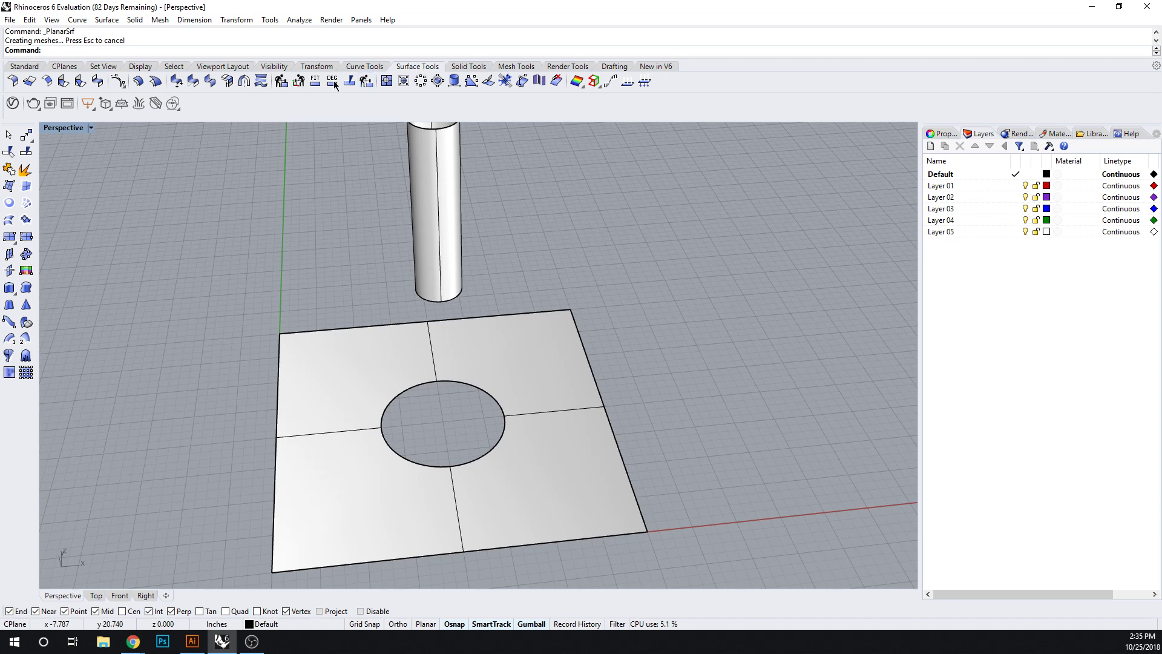
left_click(98, 82)
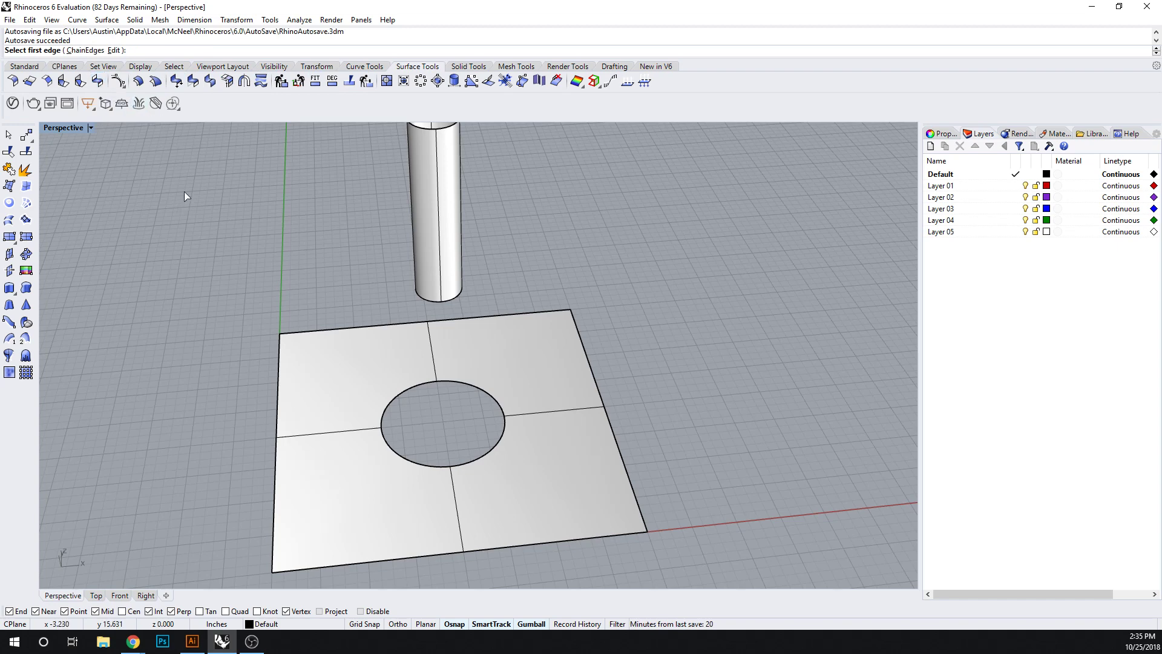
left_click(403, 461)
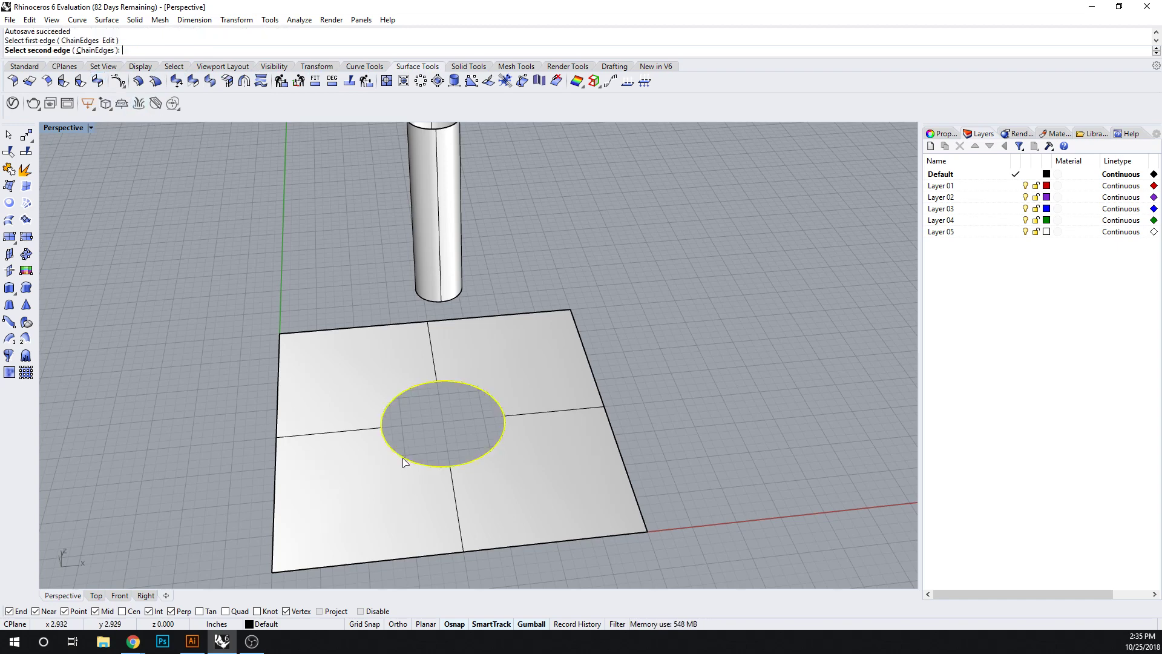
left_click(429, 299)
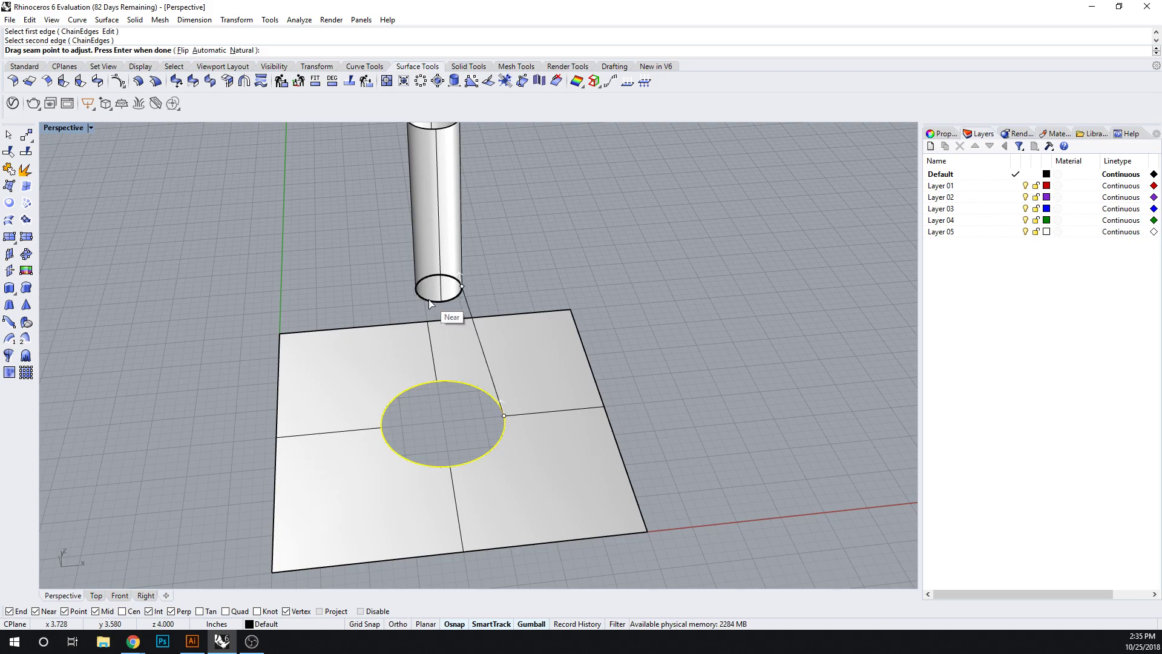
key("Return")
scroll(489, 415, "up", 2)
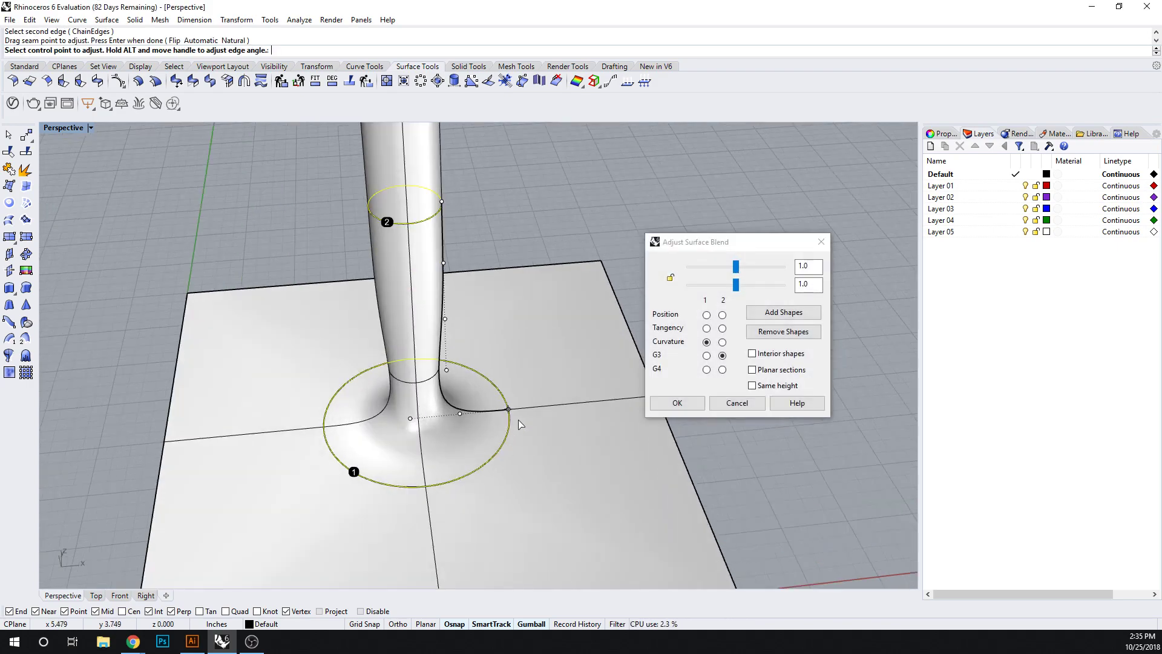
- Switch the Perspective view to Ghosted display mode to see through the blend preview
right_click_drag(484, 427, 490, 388)
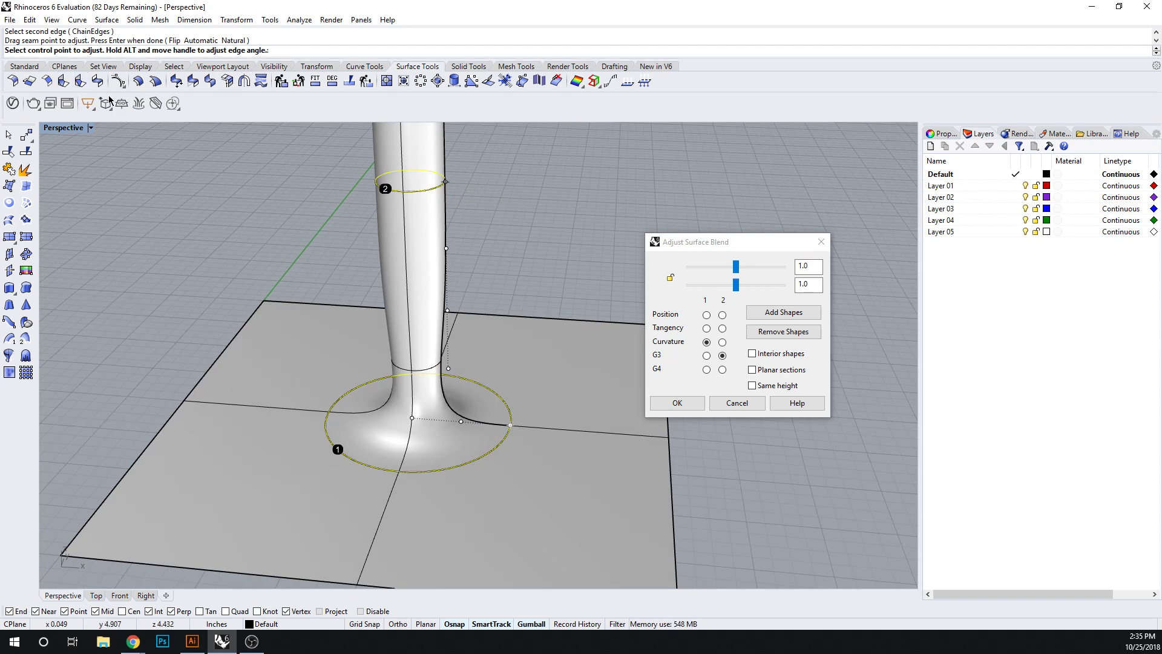
left_click(90, 132)
left_click(88, 200)
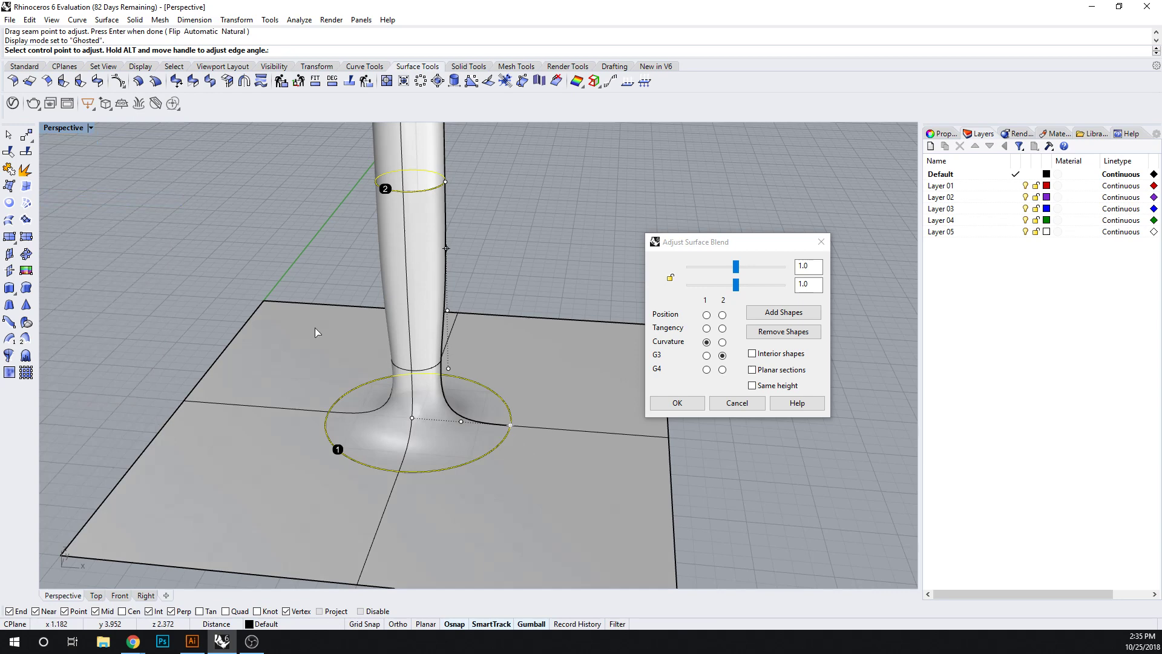
right_click_drag(575, 400, 530, 415)
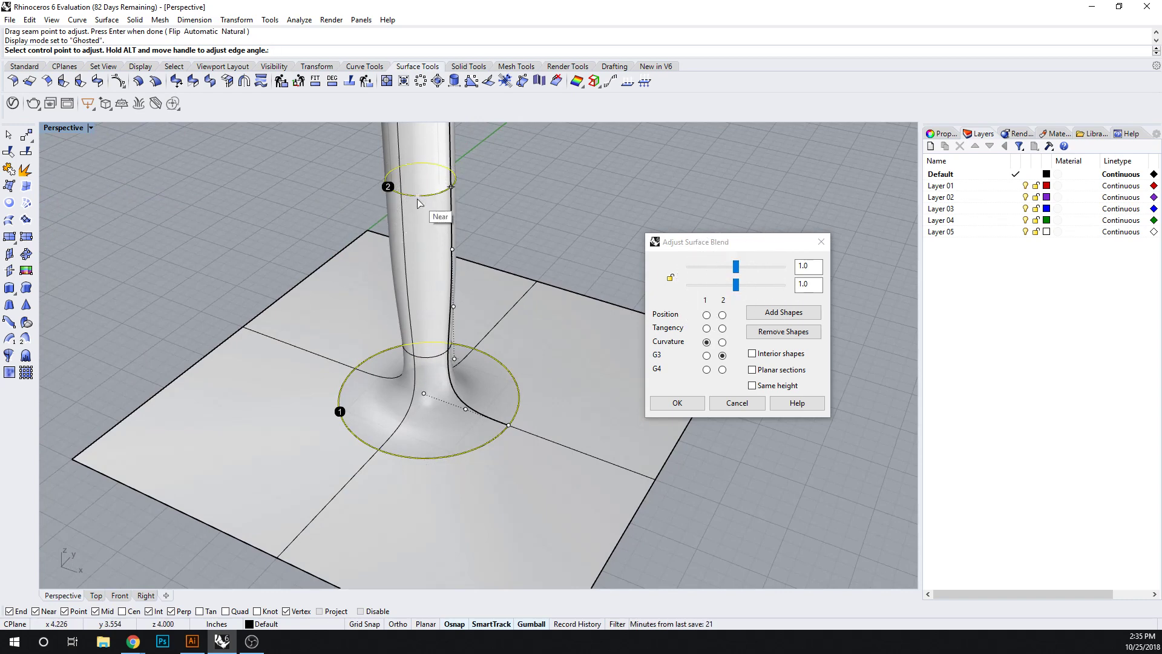
- Reduce the blend's first bulge value to 0.46 and set the second to 0.5
left_click(735, 270)
left_click_drag(734, 271, 709, 270)
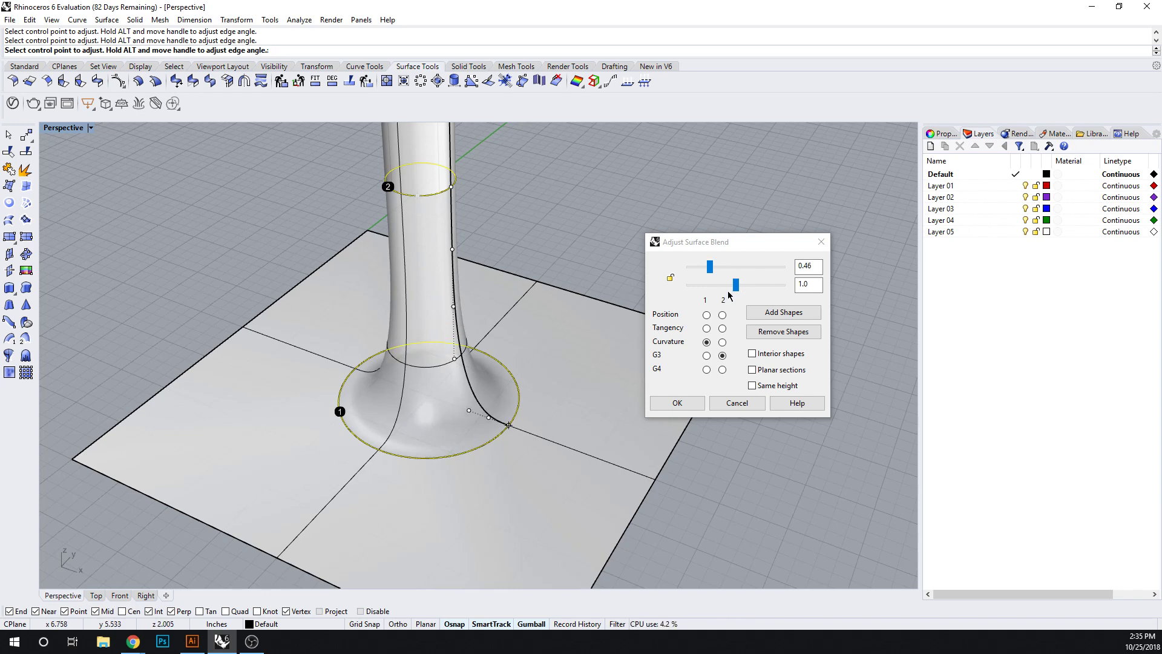
left_click_drag(735, 285, 710, 291)
double_click(808, 285)
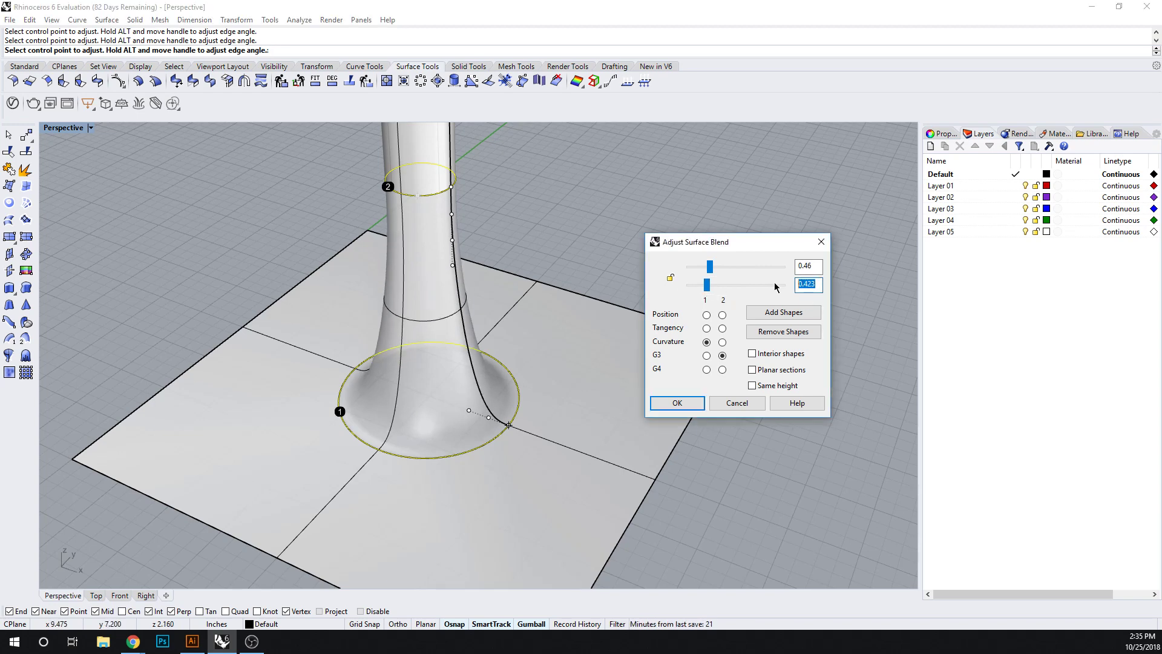
type(".5")
key("Return")
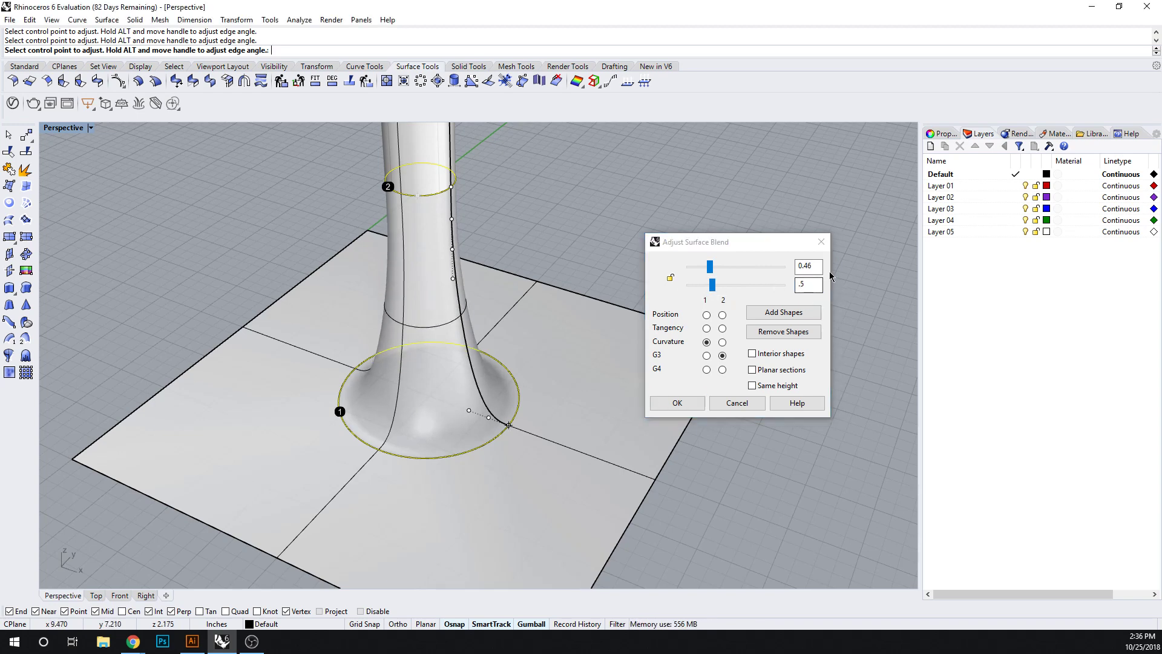
- Set both blend bulge values to 1
left_click_drag(814, 267, 797, 267)
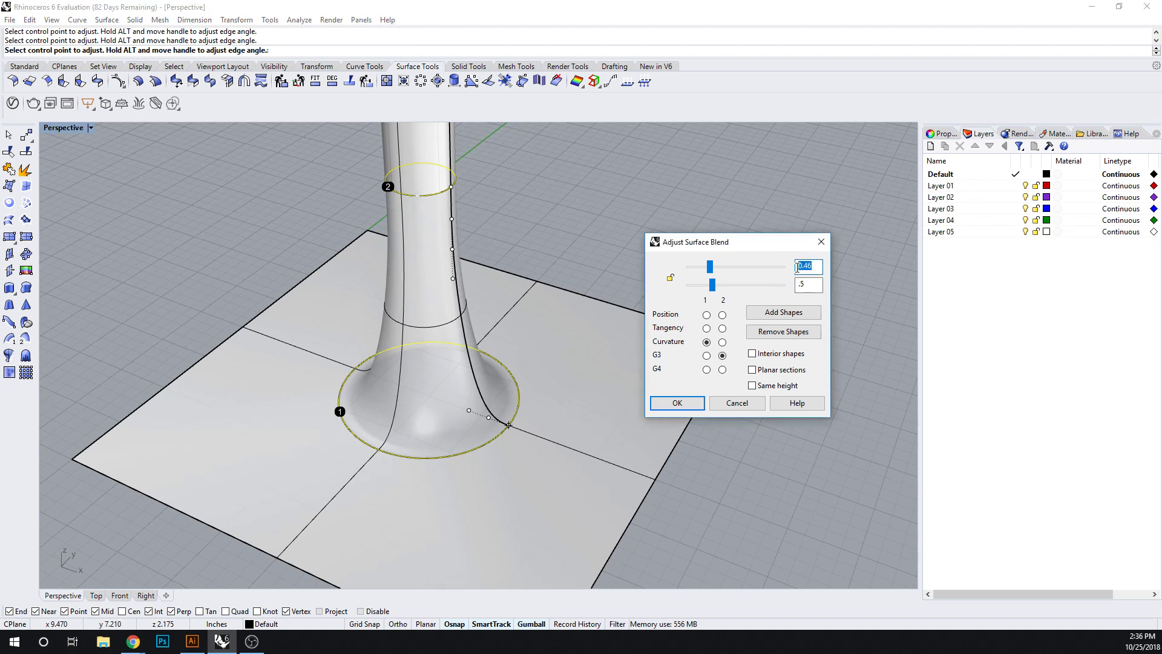
type("1")
key("Return")
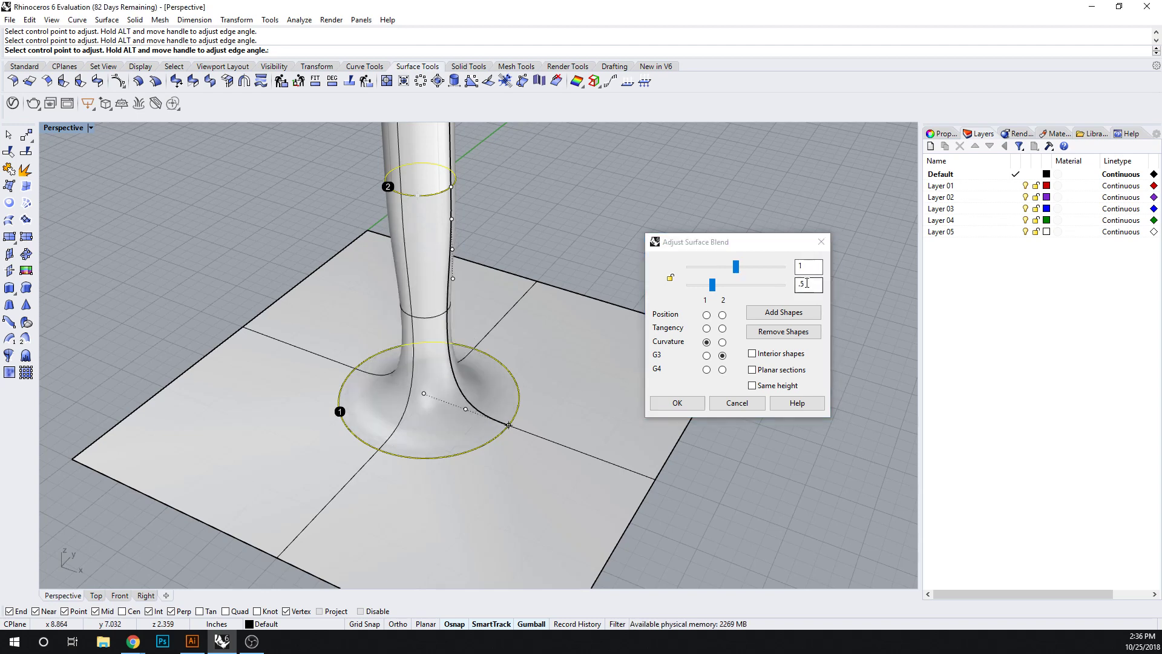
left_click(807, 282)
type("1")
key("Return")
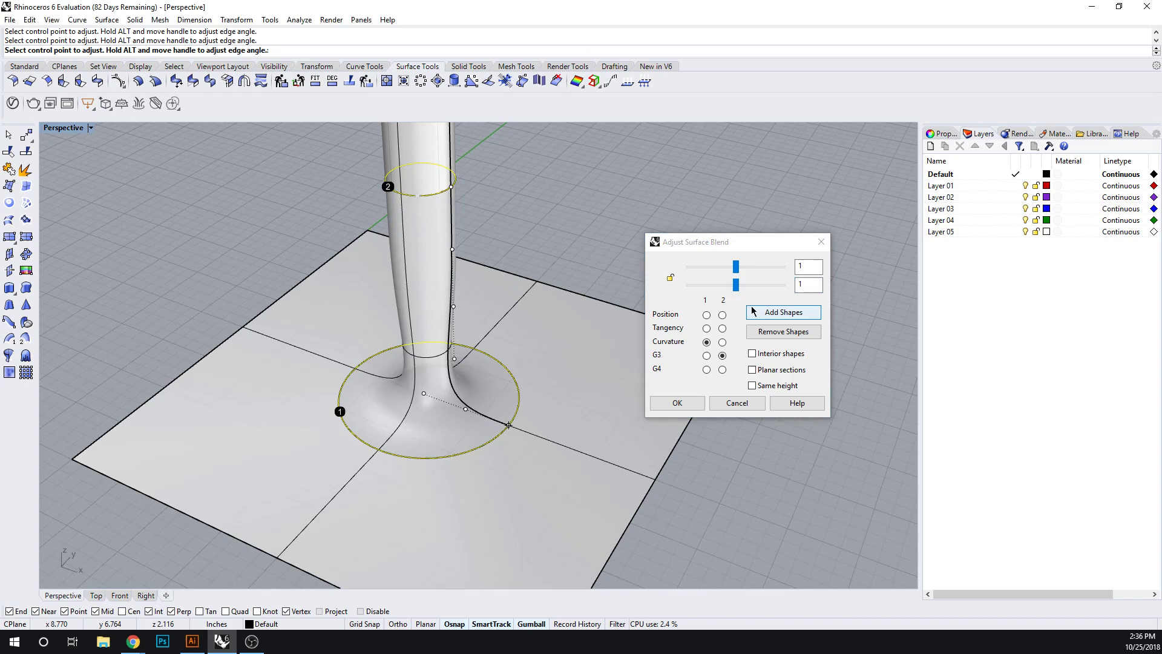
- Set the continuity of both blend edges to Position and inspect the preview
left_click(707, 315)
left_click(722, 315)
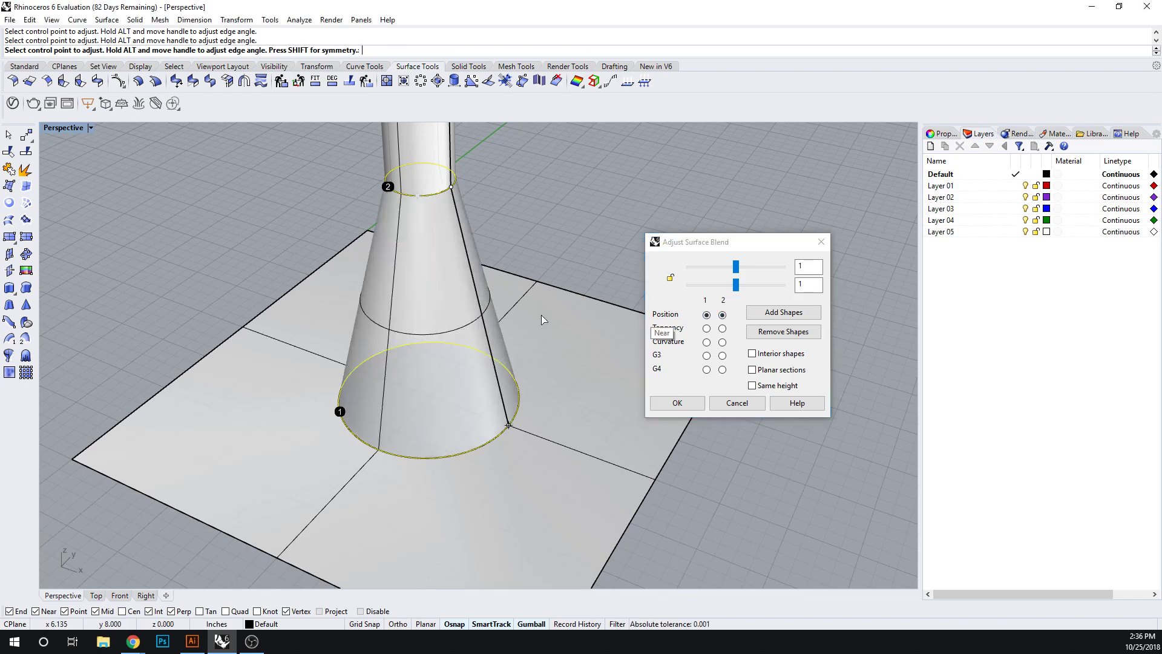
right_click_drag(447, 333, 422, 345)
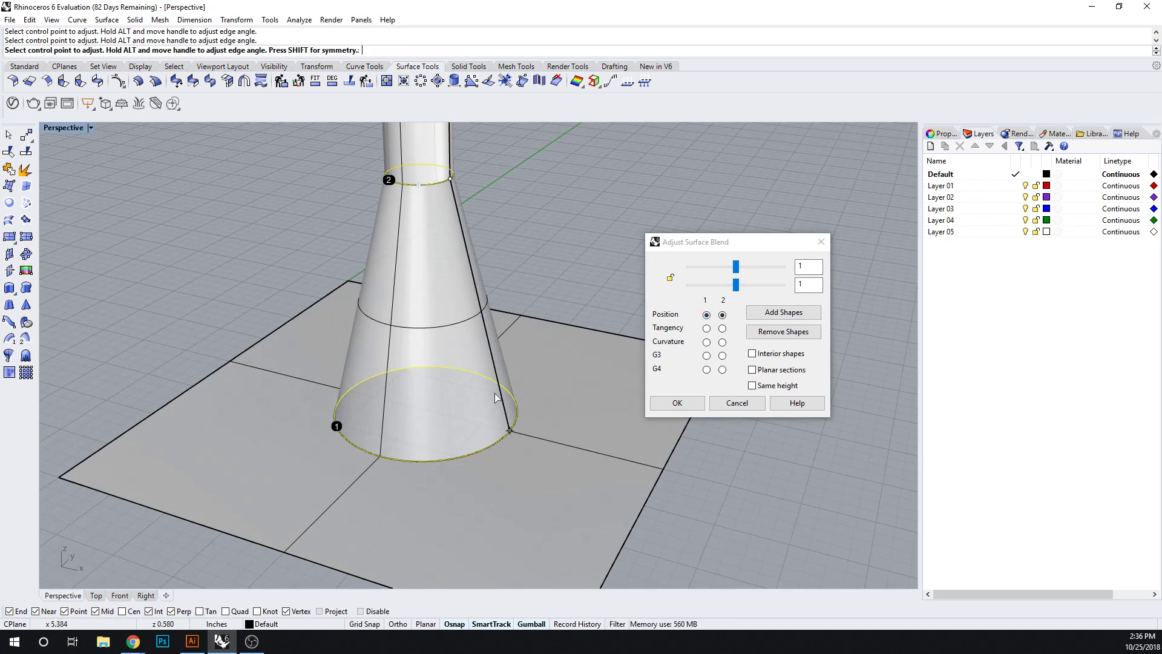
- Set both blend edges to Tangency and shorten the handles at the tube and hole edges to widen the neck
left_click(707, 330)
left_click(723, 329)
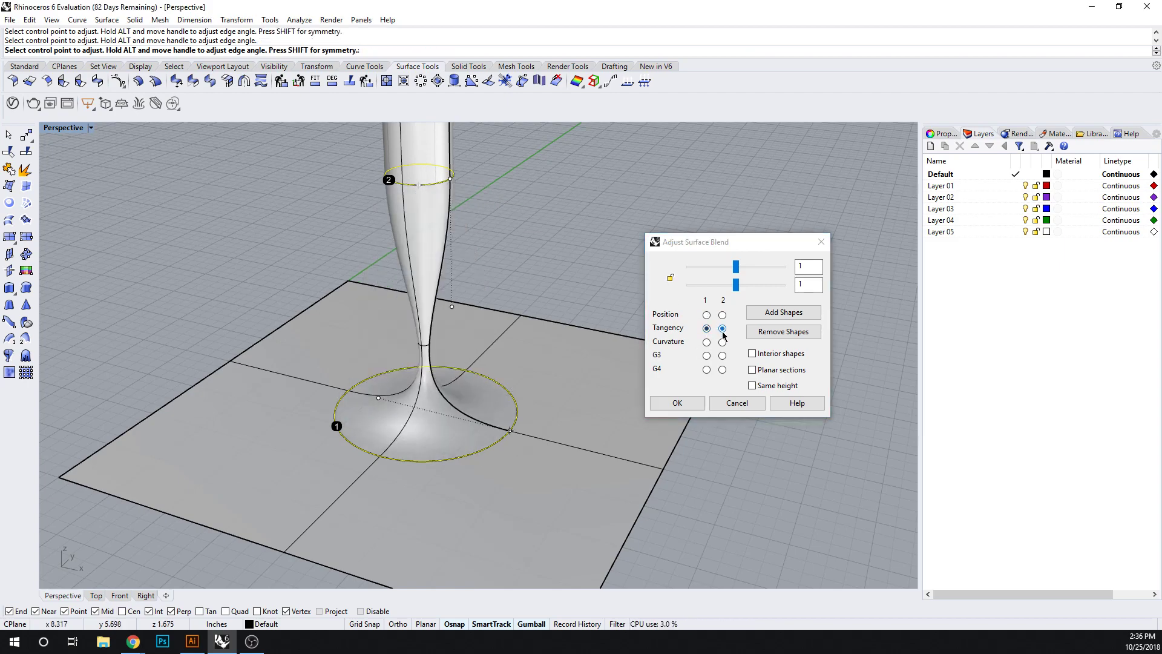
right_click_drag(484, 382, 448, 318)
left_click(447, 312)
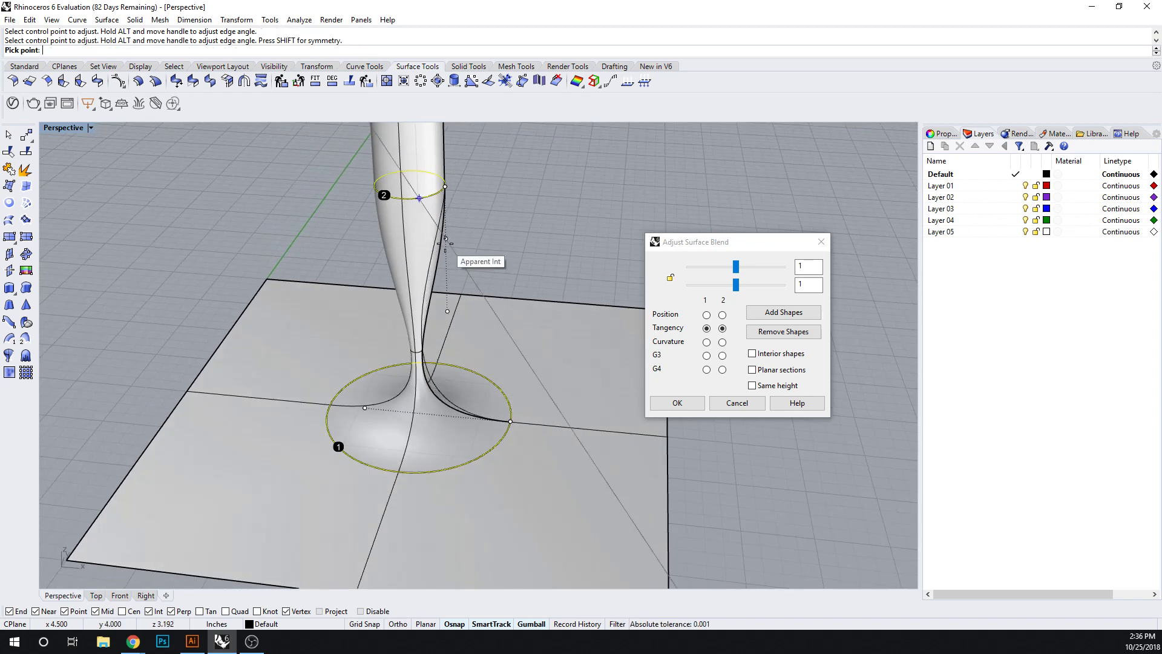
left_click(446, 240)
left_click(366, 408)
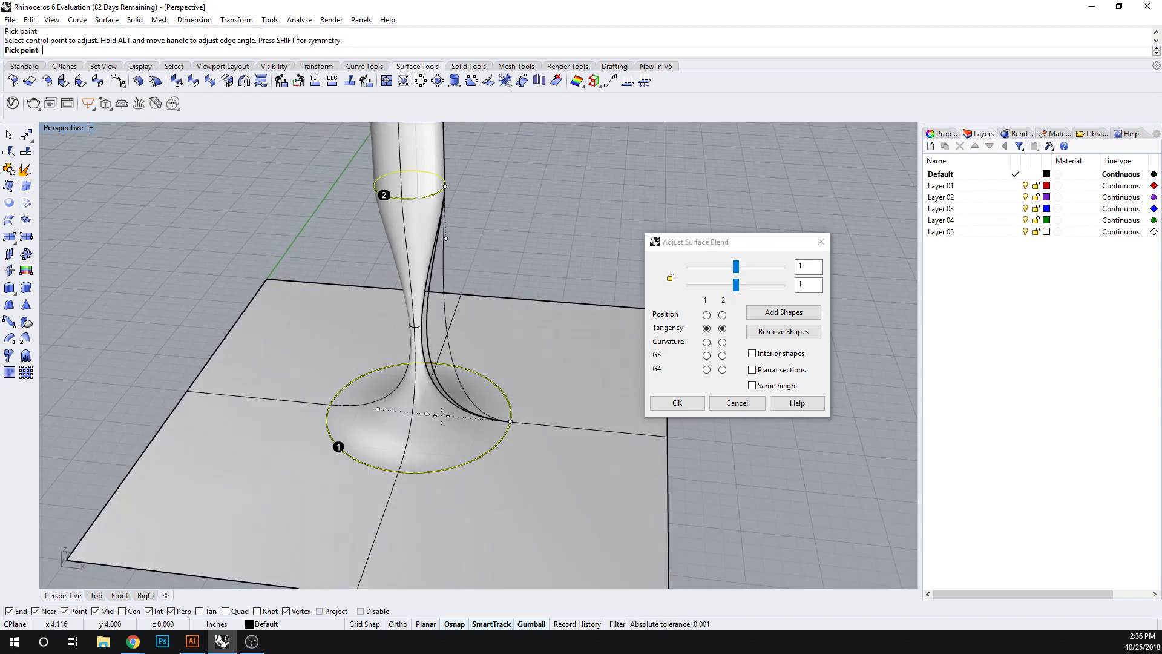
left_click(460, 415)
- Fine-tune the tangent blend by slightly lengthening the hole-edge handle and the tube-edge handle
right_click_drag(552, 423, 448, 415)
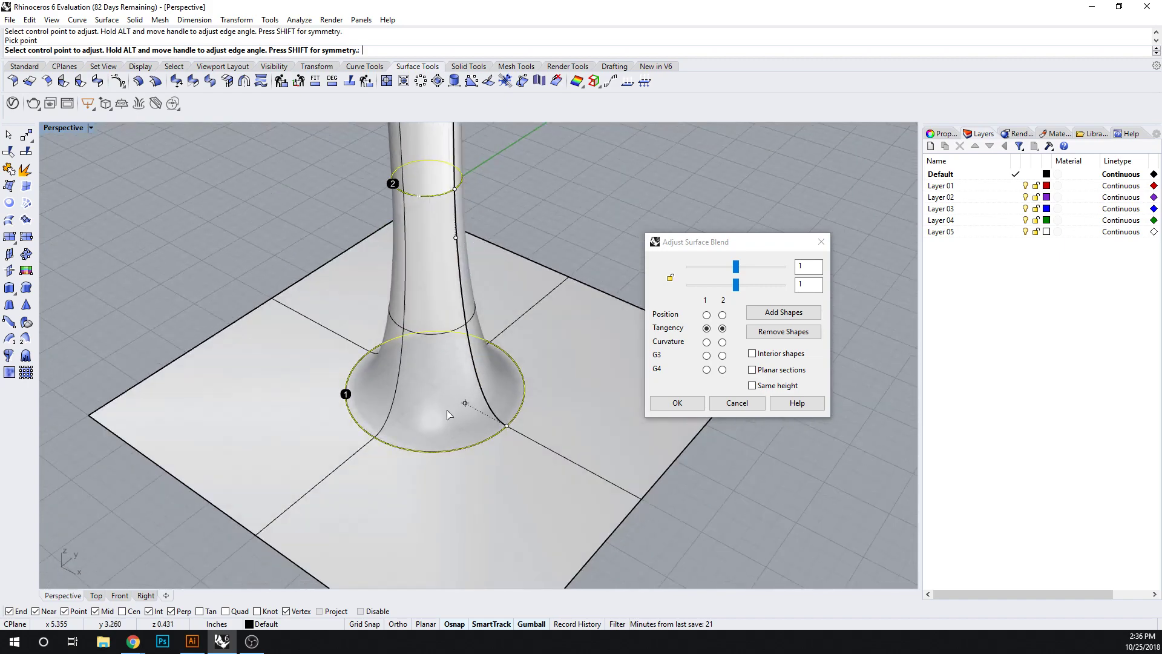
left_click(465, 402)
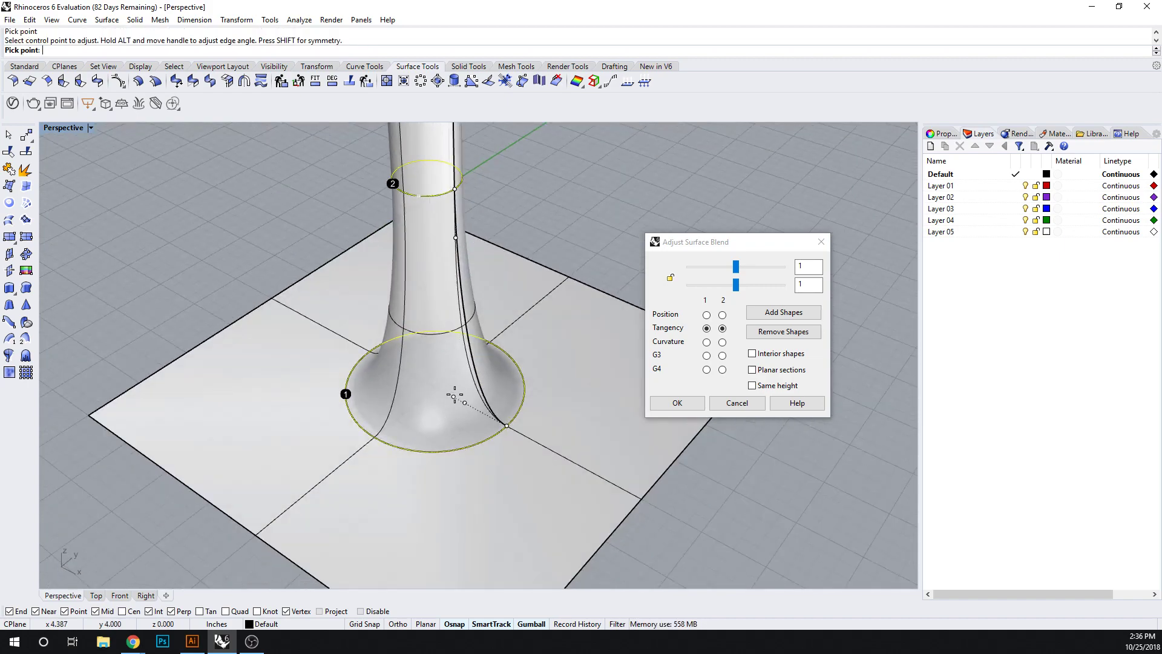
left_click(454, 397)
left_click(455, 237)
left_click(455, 259)
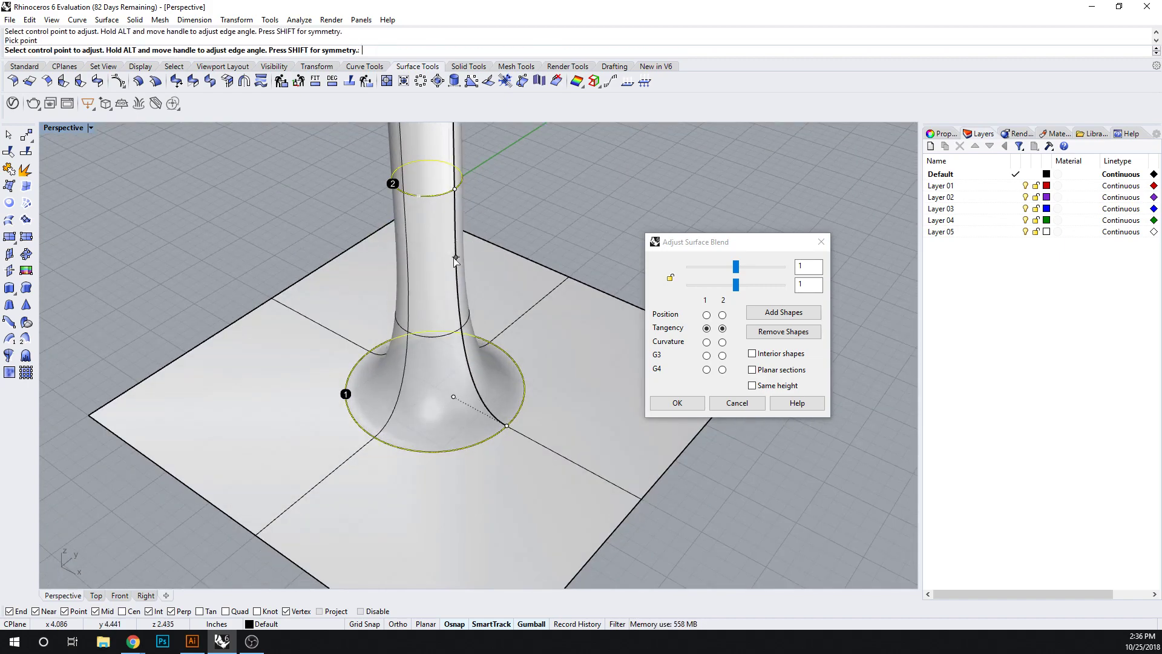
right_click_drag(455, 259, 638, 341)
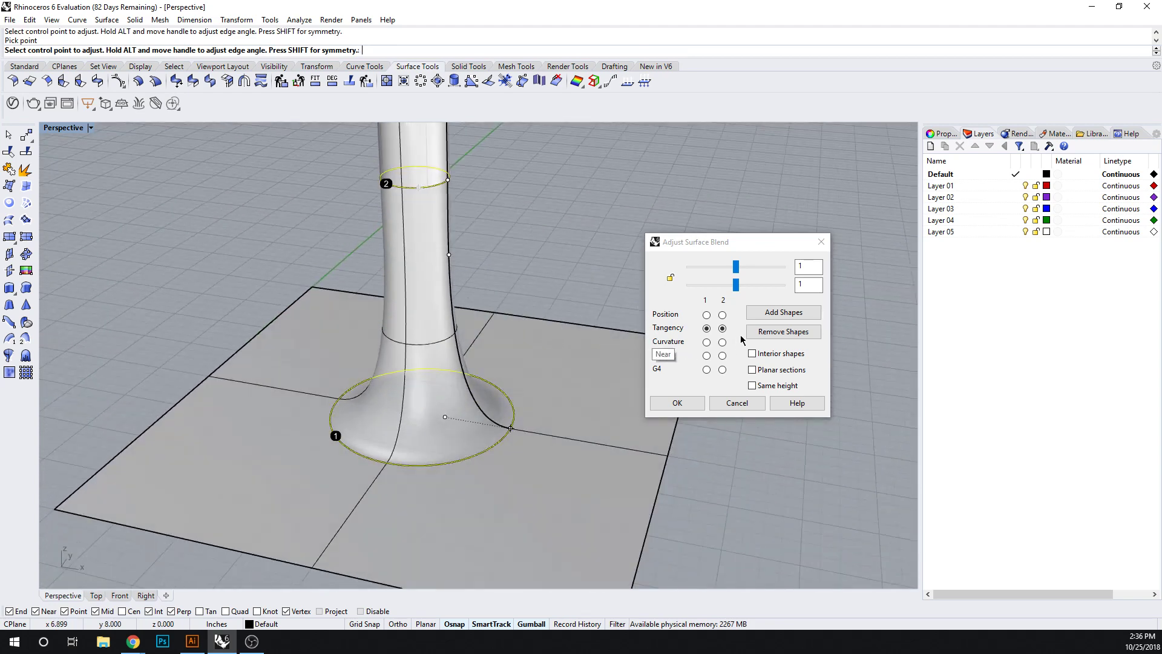
- Set both blend edges to Curvature and pull the outermost hole-edge handle back toward its edge
left_click(706, 342)
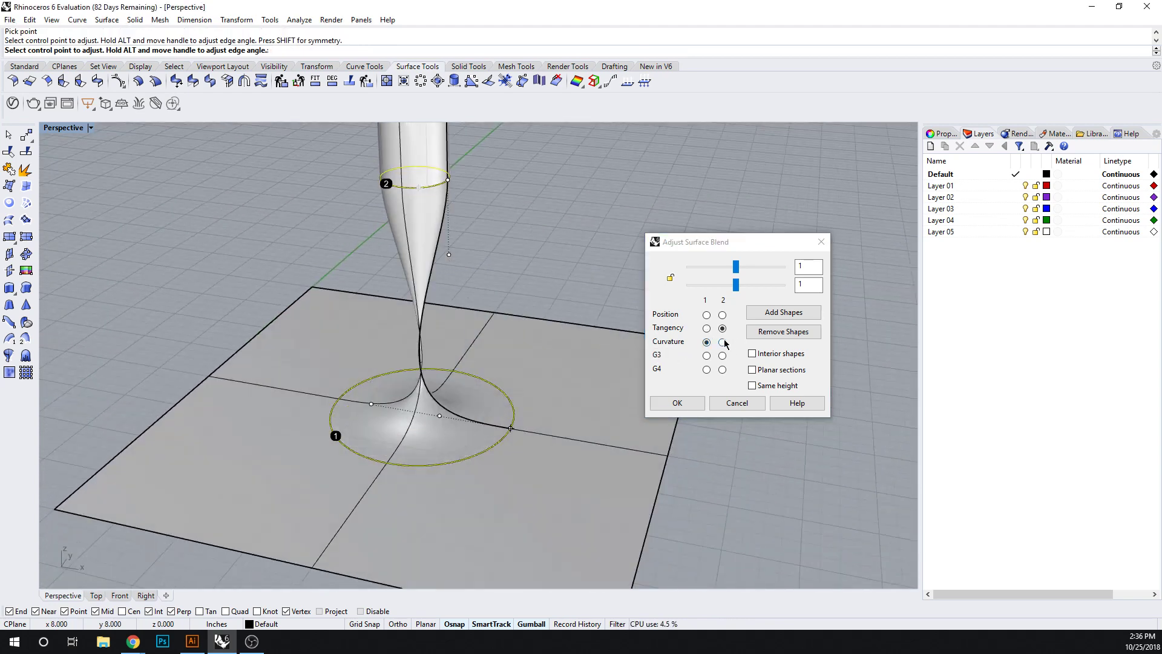
left_click(722, 341)
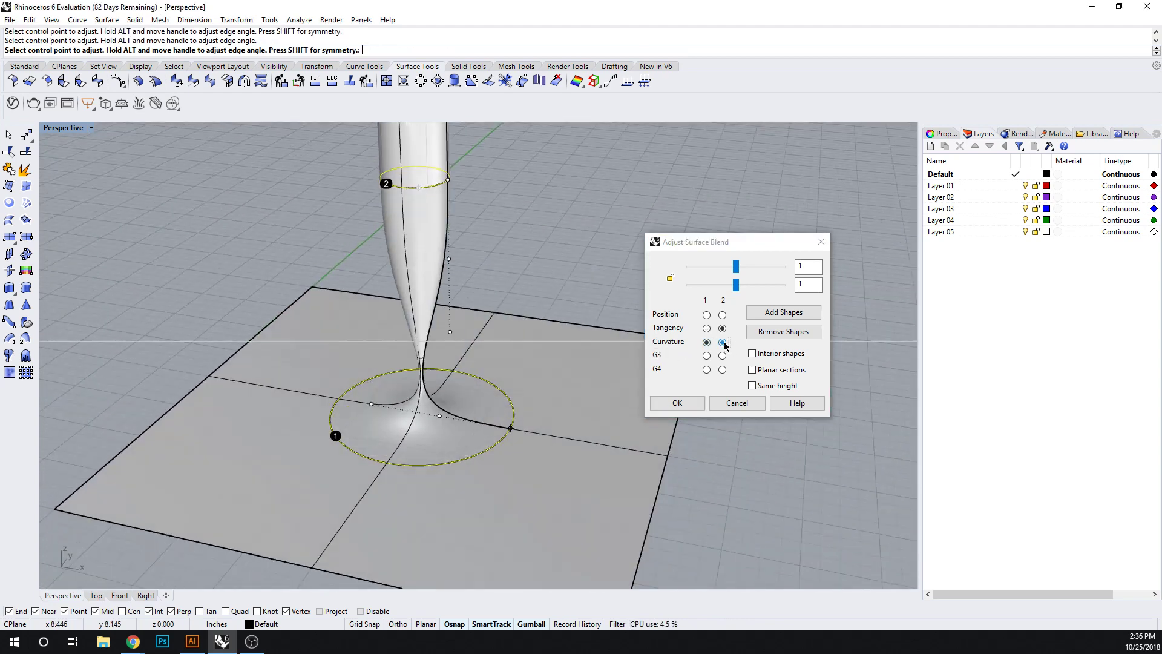
left_click(372, 403)
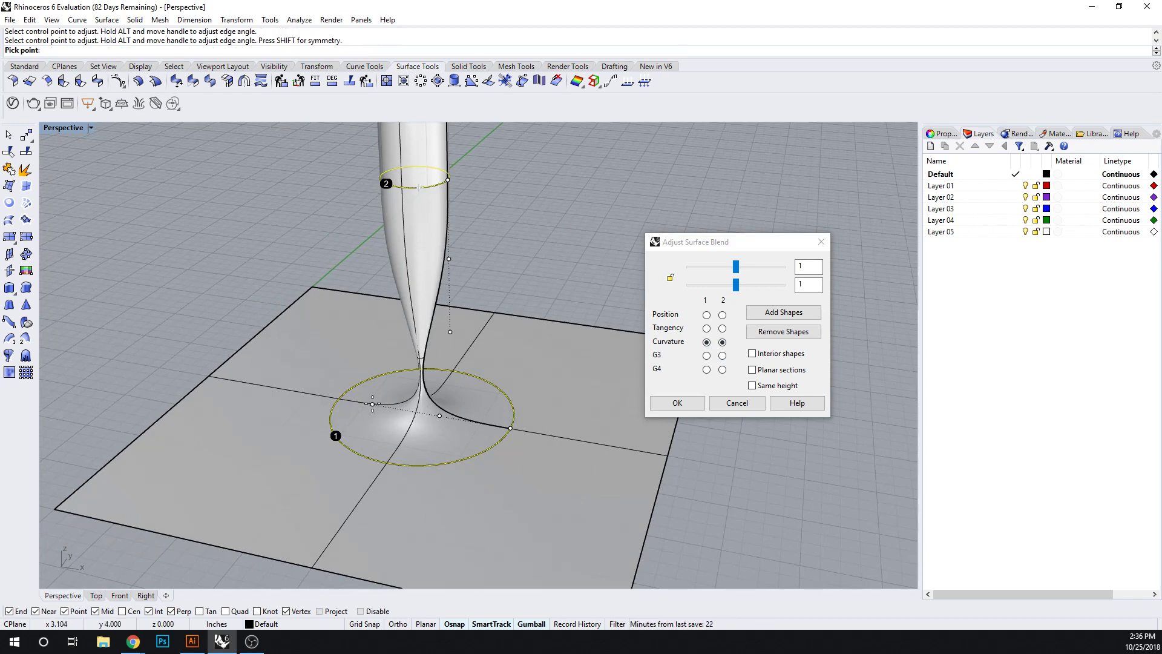
left_click(372, 404)
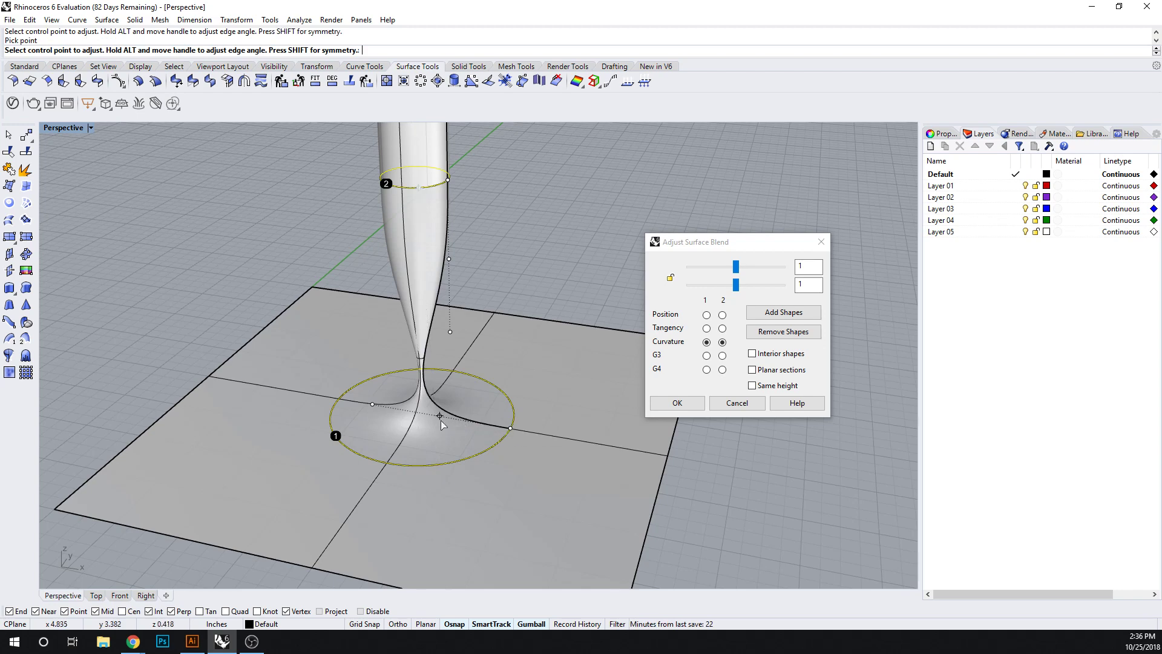
left_click(372, 404)
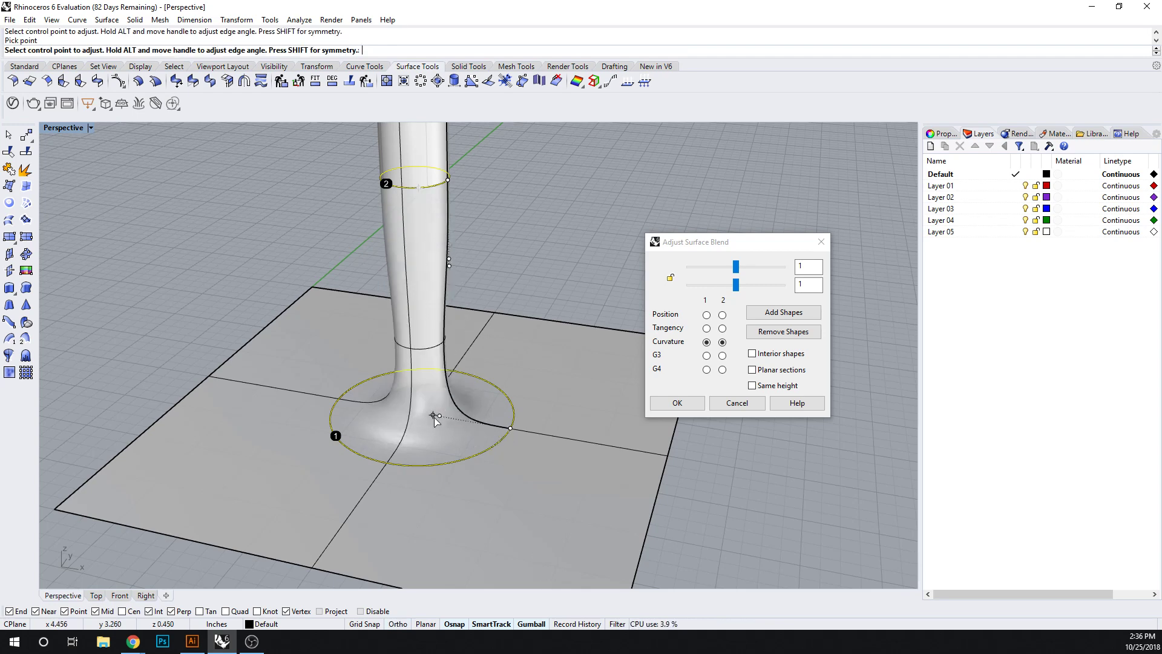
- Shorten the blend handles at the hole and tube edges together, using symmetry to flare the neck outward
key("shift")
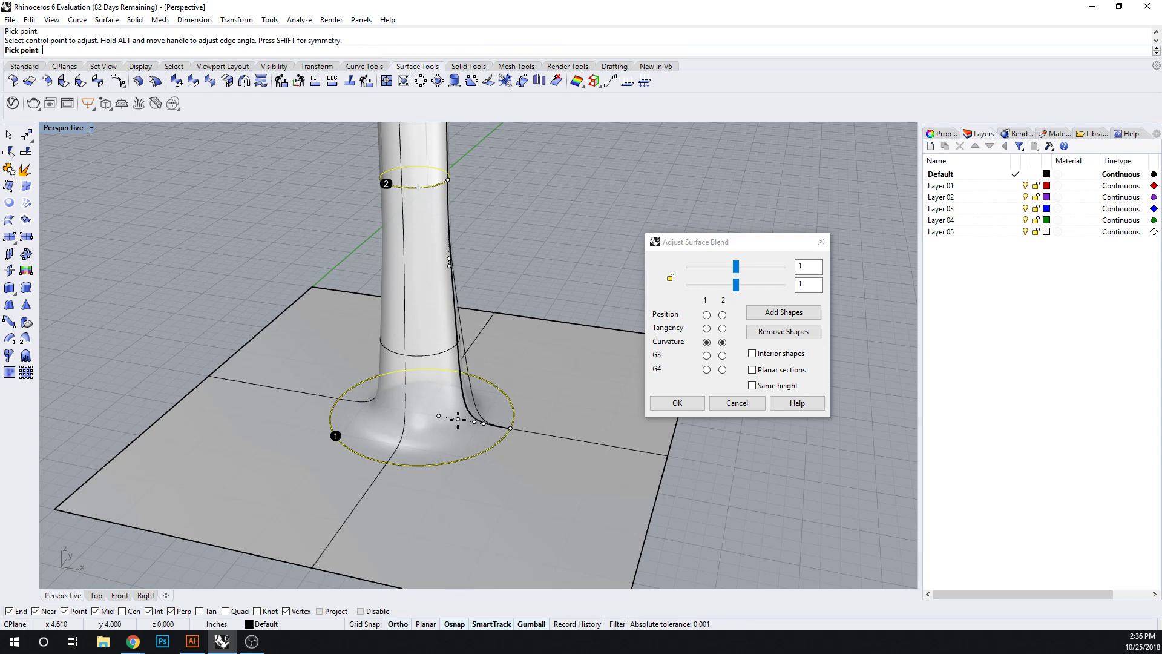
left_click(458, 419)
left_click(483, 424)
key("shift")
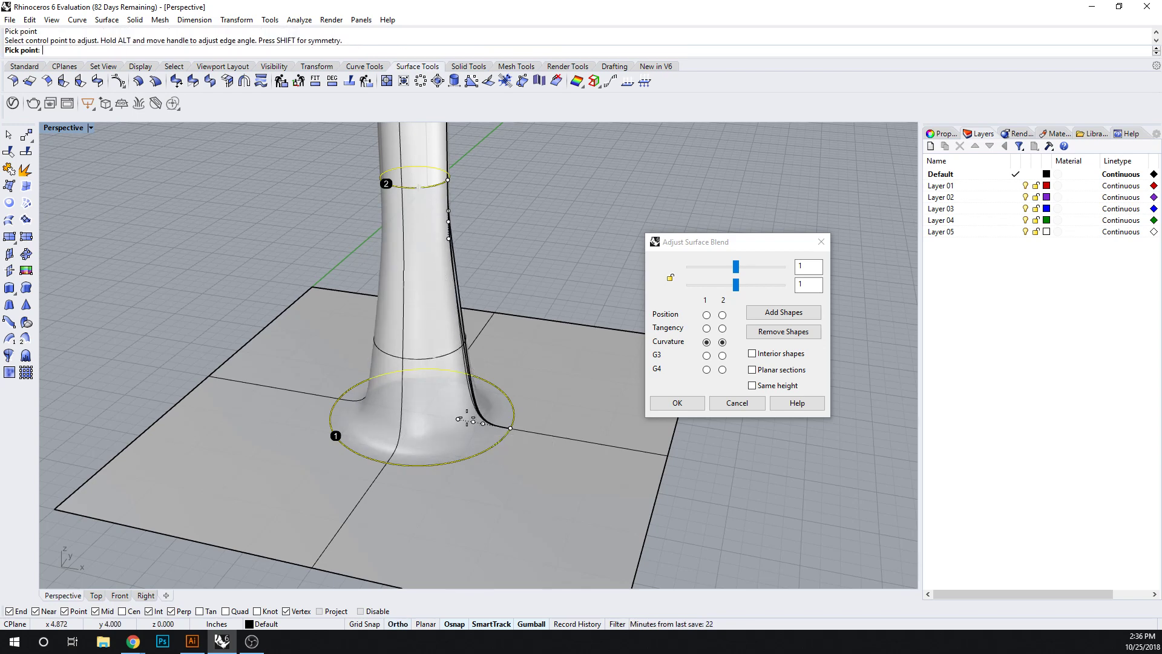
left_click(472, 420)
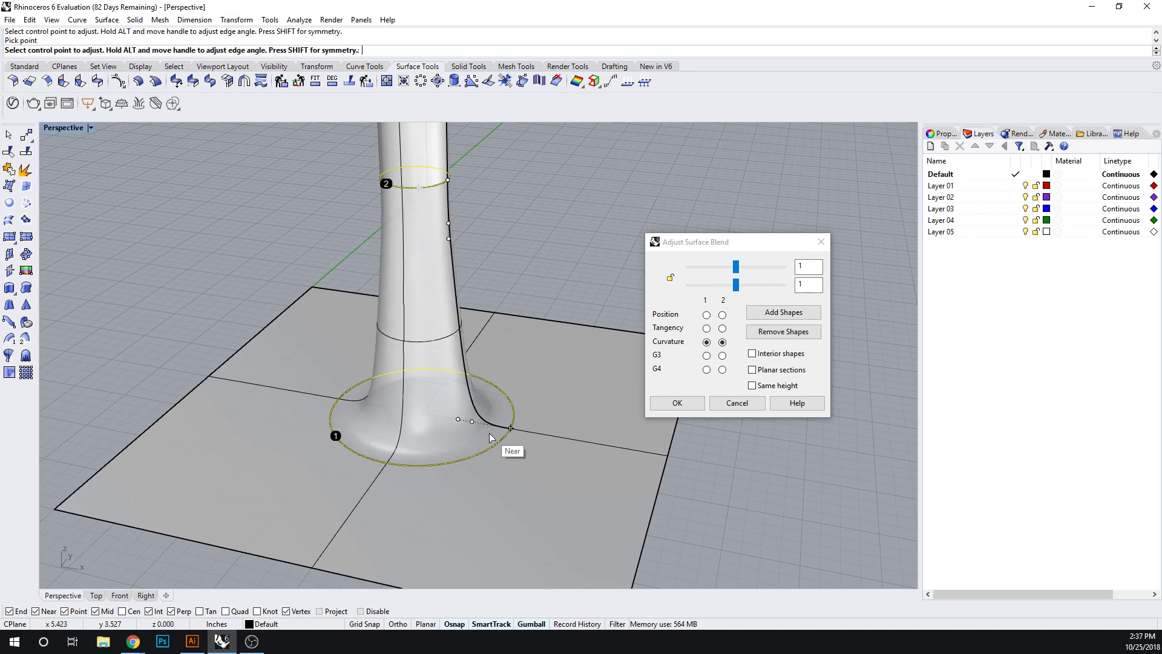
- Extend both hole-edge handles toward the tube, then pull the handle nearest the edge back close to the hole
left_click(458, 420)
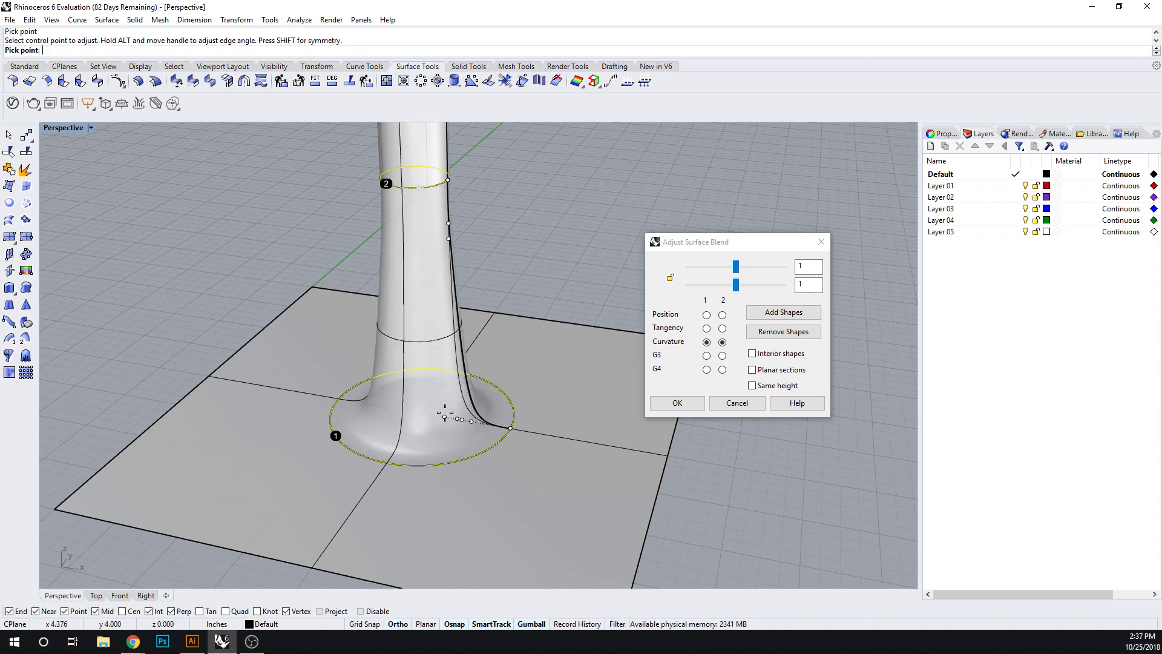
left_click(447, 419)
left_click(446, 417)
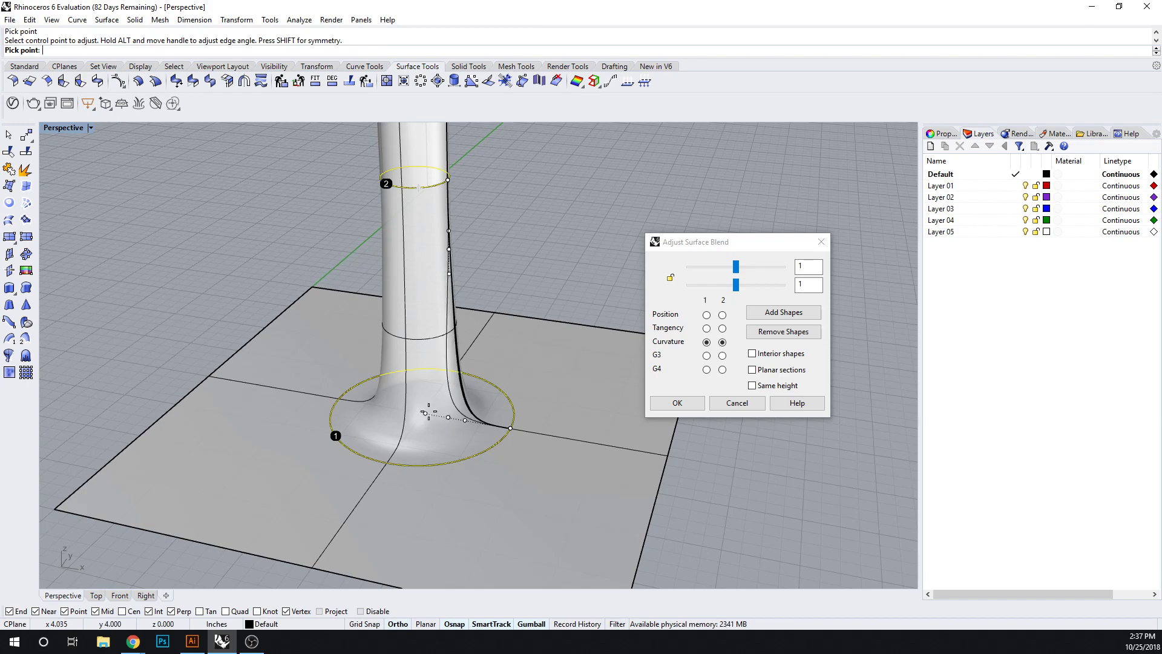
left_click(434, 416)
left_click(458, 420)
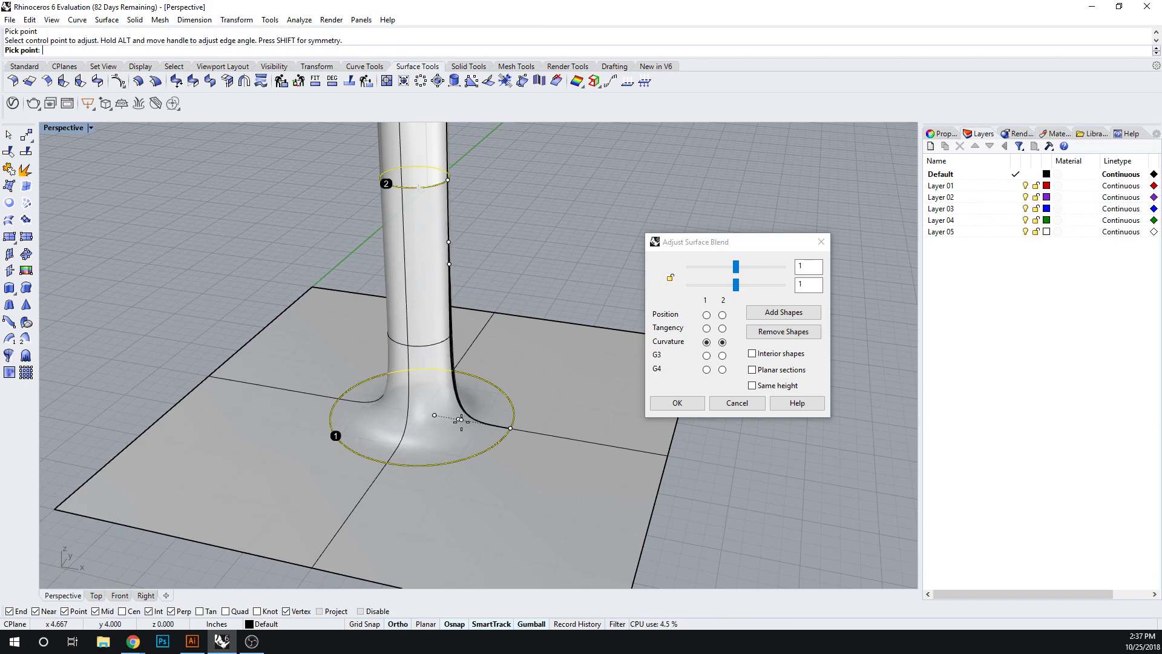
left_click(485, 424)
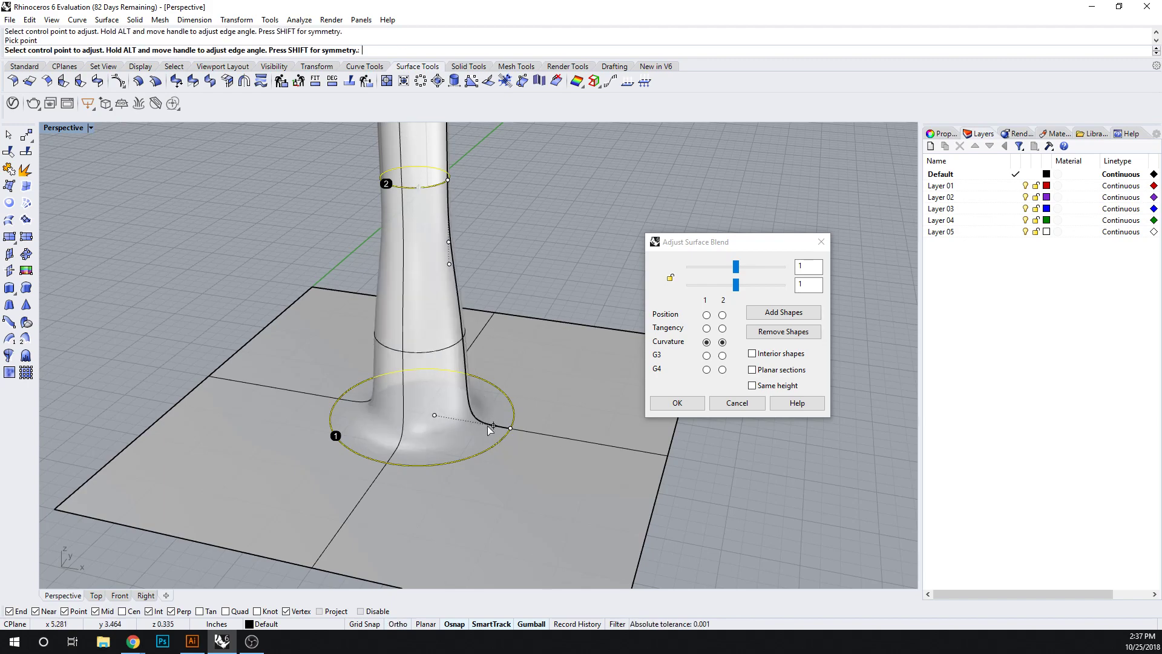
- Raise a tube-edge handle toward the tube rim and space the two hole-edge handles closer to the hole edge
right_click_drag(524, 423, 455, 424)
right_click_drag(458, 357, 464, 320)
left_click(446, 241)
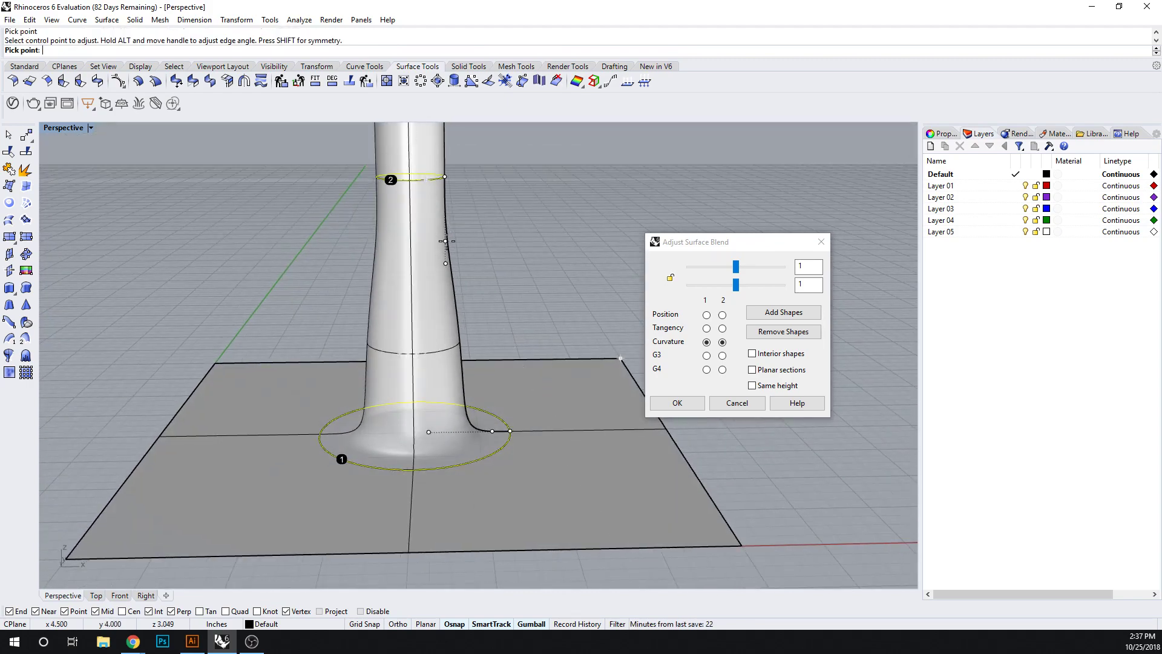
left_click(446, 207)
left_click(428, 432)
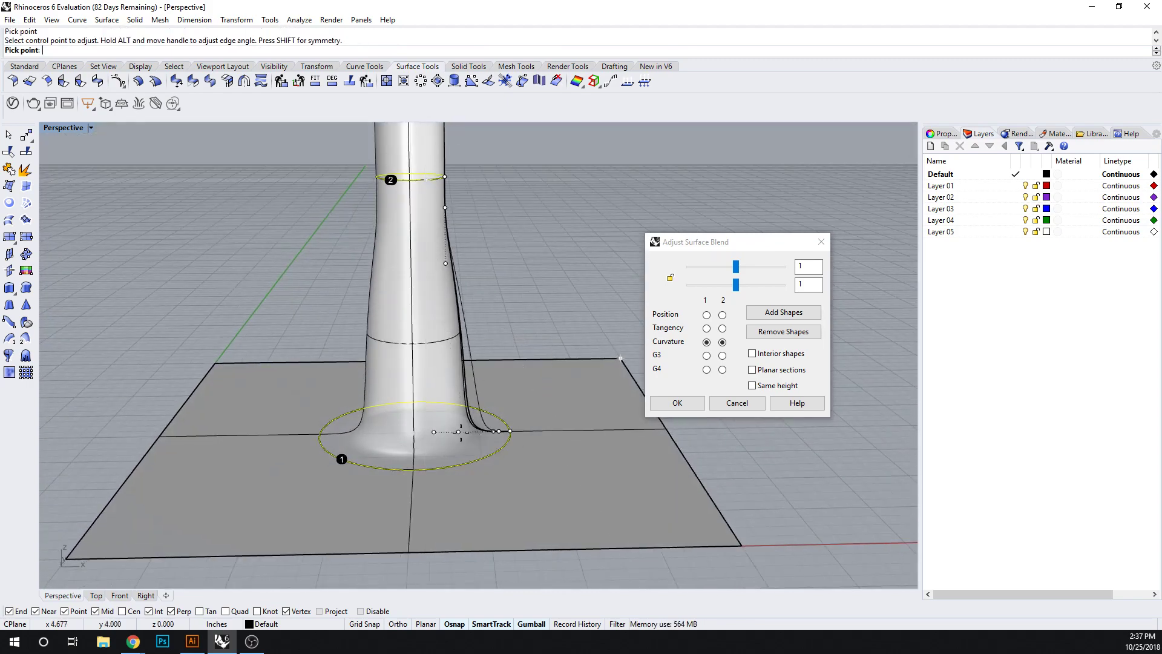
left_click(461, 431)
left_click(492, 431)
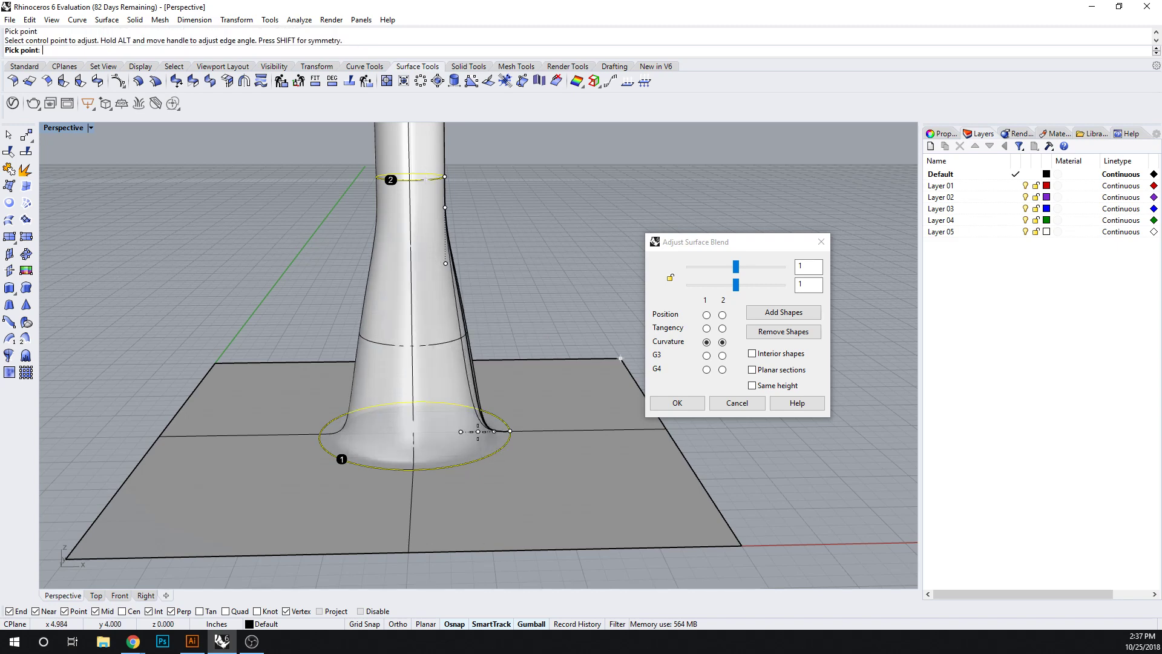
left_click(478, 431)
- Lengthen the tube-edge handles down the neck and move the nearer hole-edge handle slightly back toward its edge
left_click(445, 265)
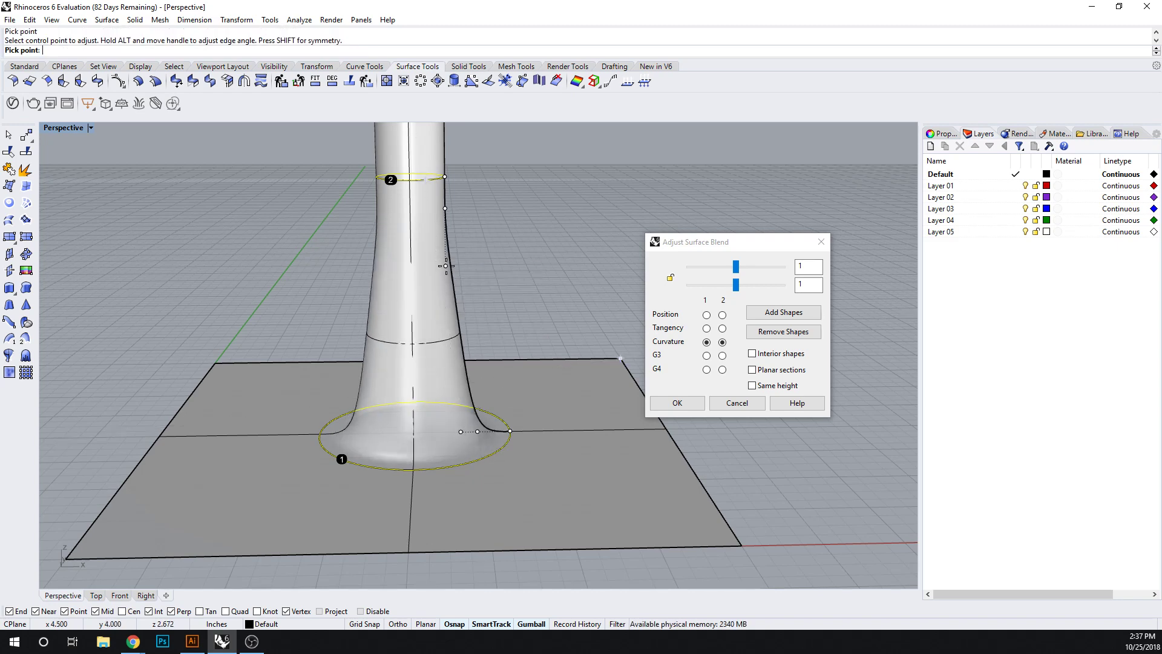
left_click(446, 305)
right_click_drag(515, 307, 461, 317)
left_click(452, 223)
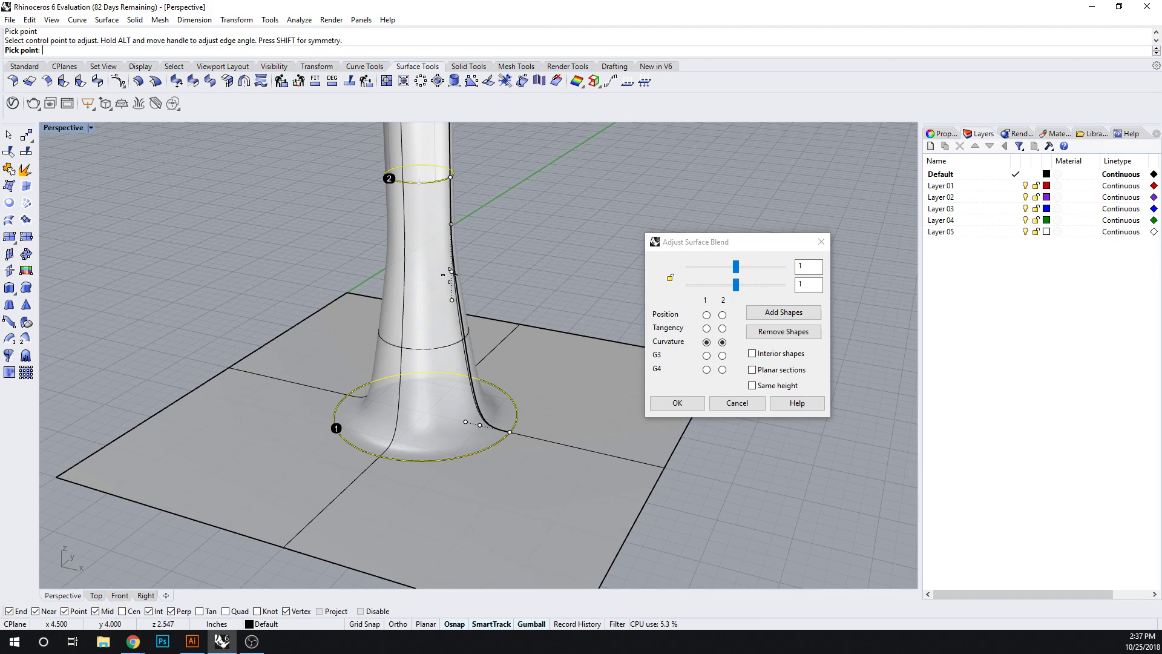
left_click(452, 276)
right_click_drag(454, 469, 484, 440)
left_click(478, 431)
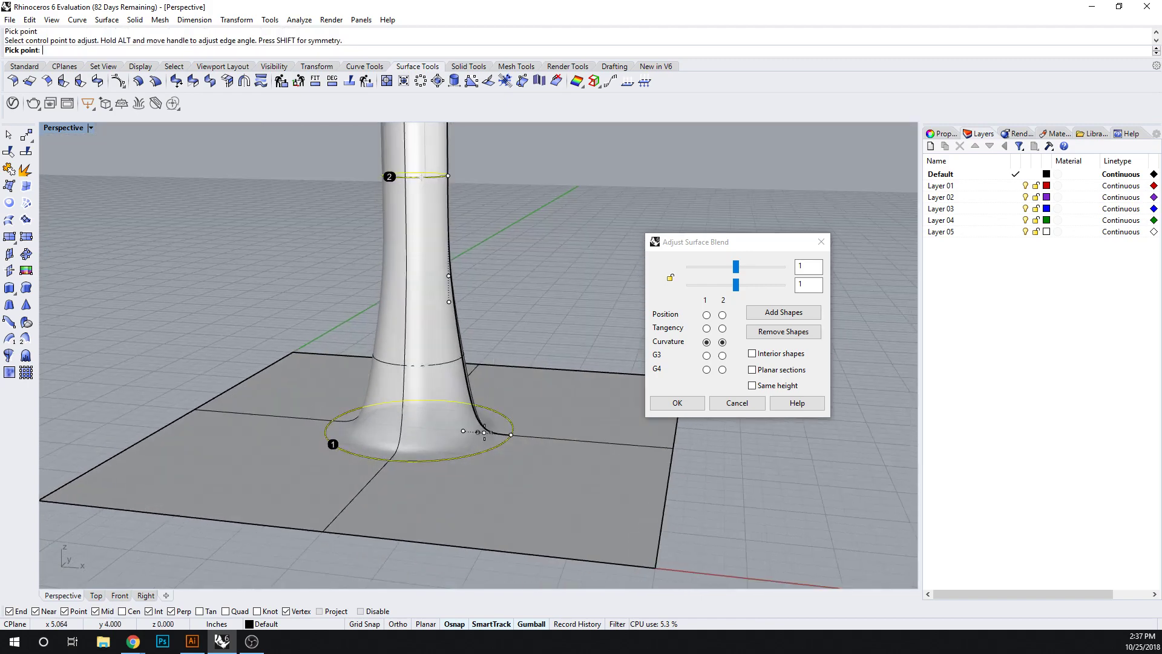
left_click(486, 432)
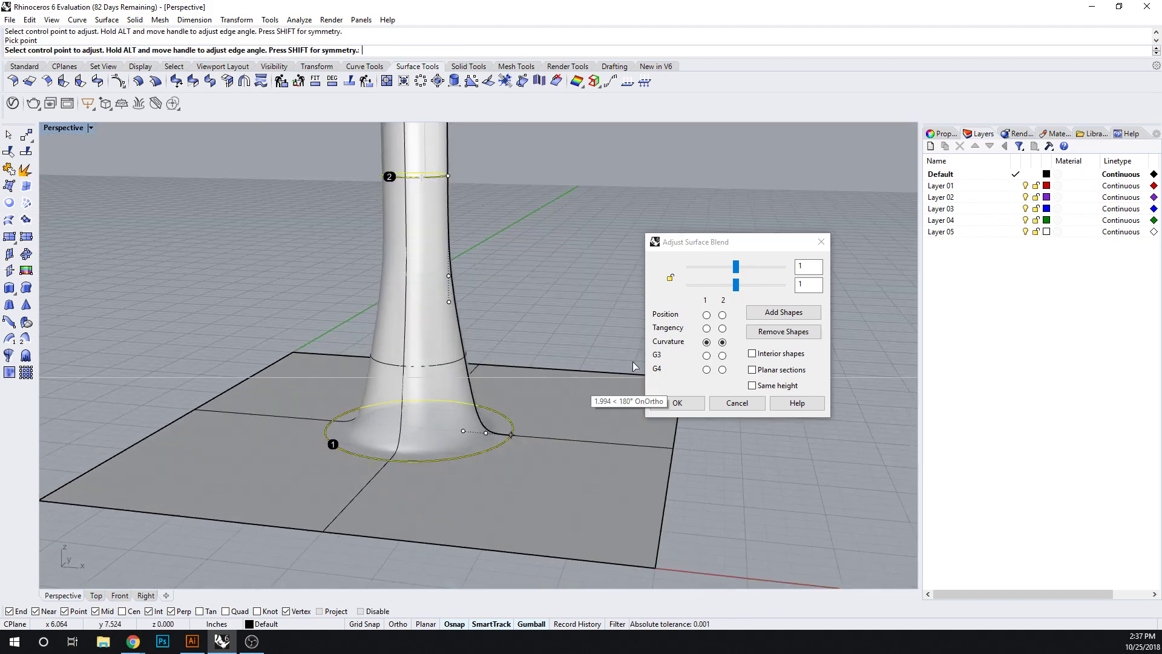
- Try G3 and then G4 continuity on both blend edges
left_click(722, 355)
left_click(706, 355)
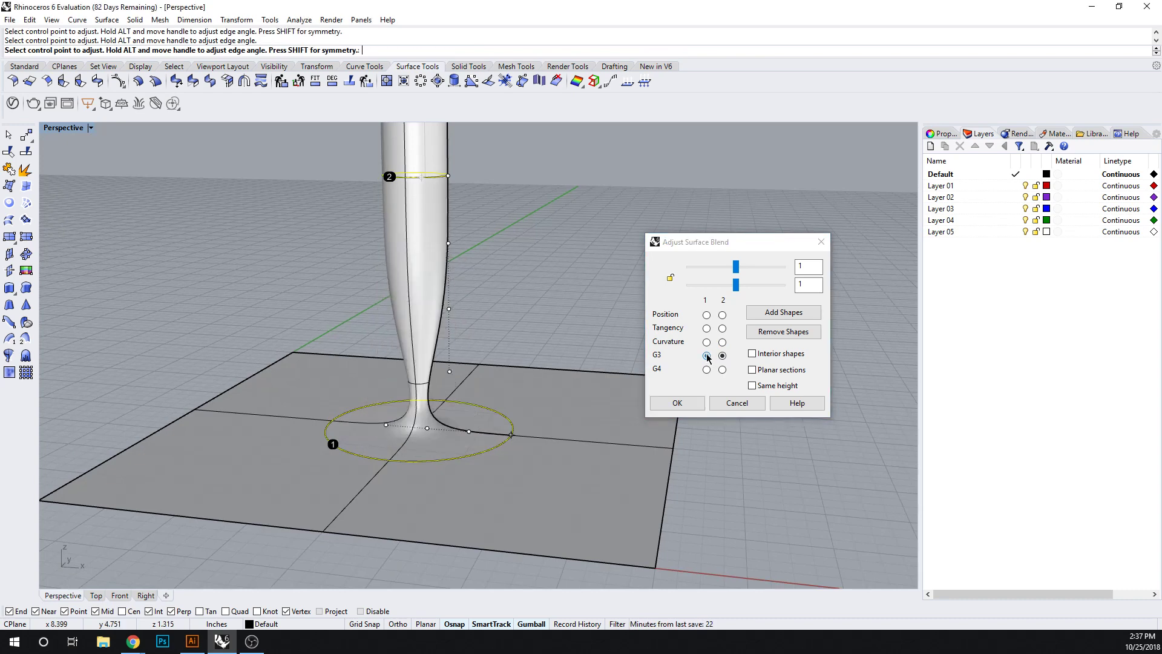
left_click(706, 369)
left_click(722, 370)
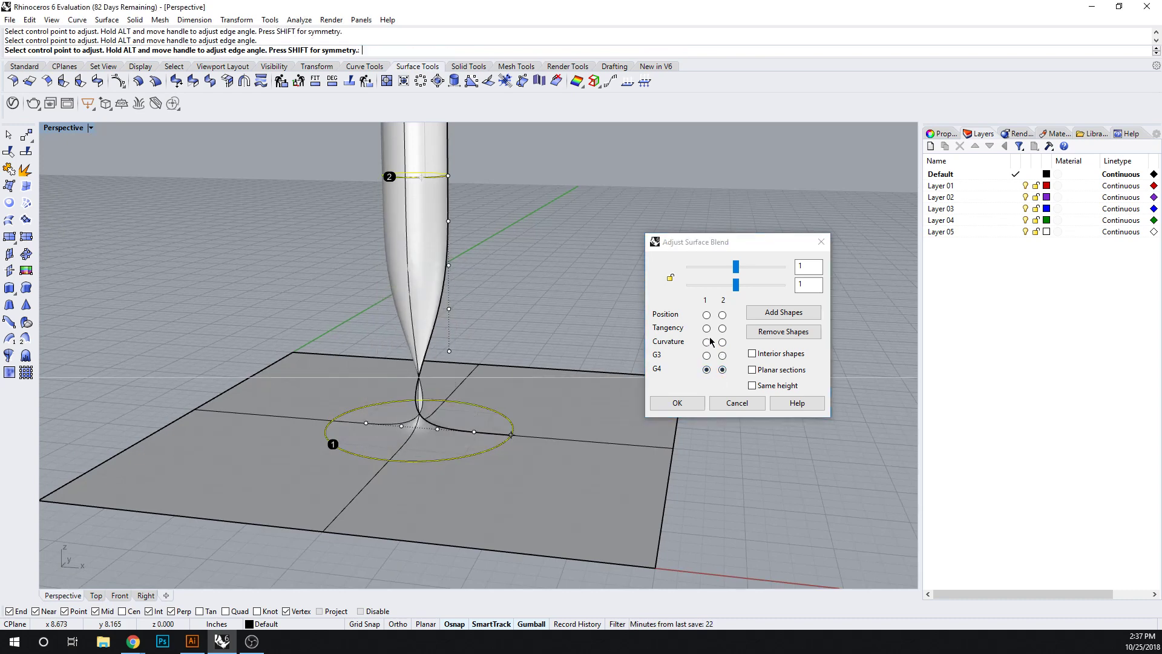
- Set both blend edges back to Curvature continuity and inspect the blend from several angles
left_click(707, 342)
left_click(722, 342)
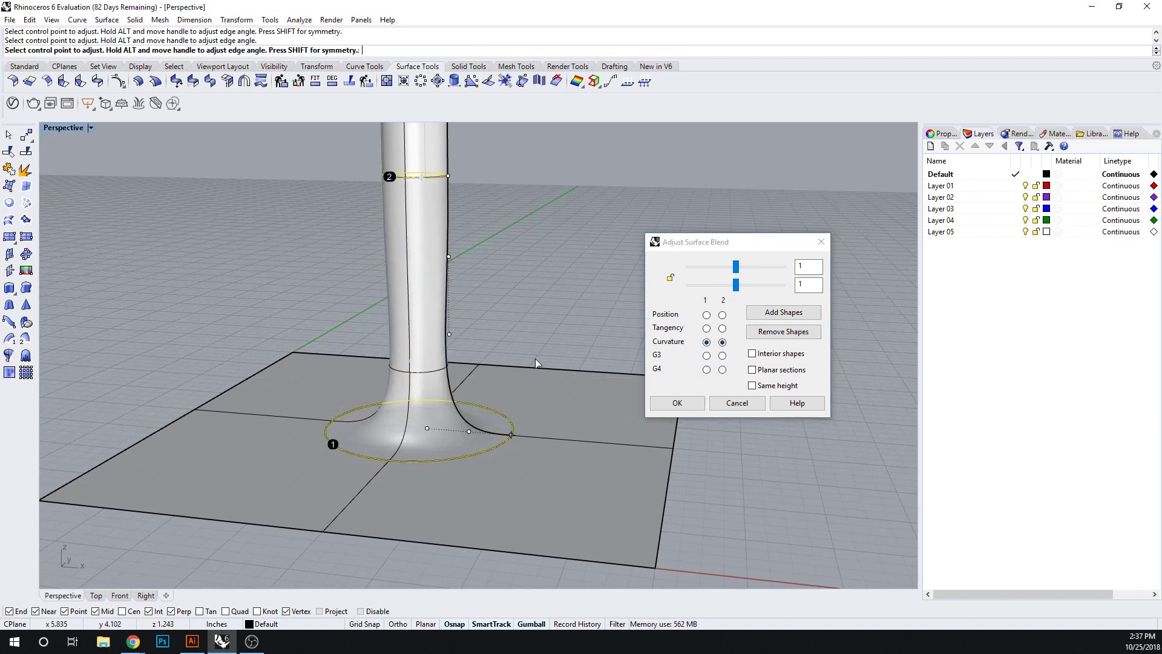
right_click_drag(536, 363, 494, 416)
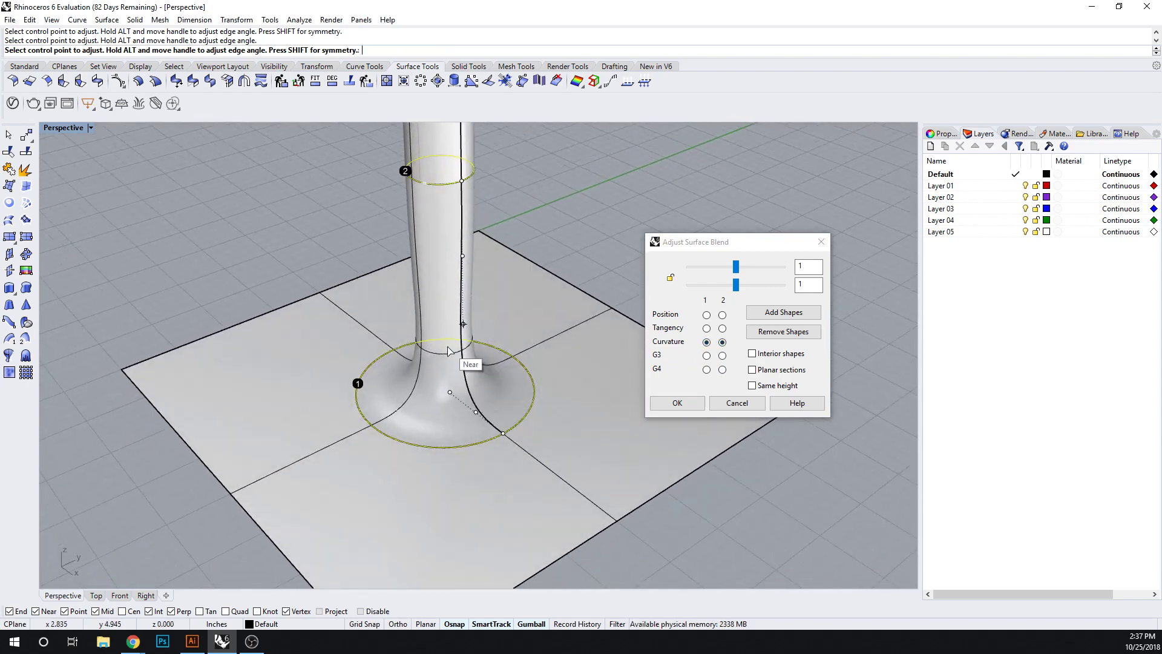
right_click_drag(449, 351, 479, 388)
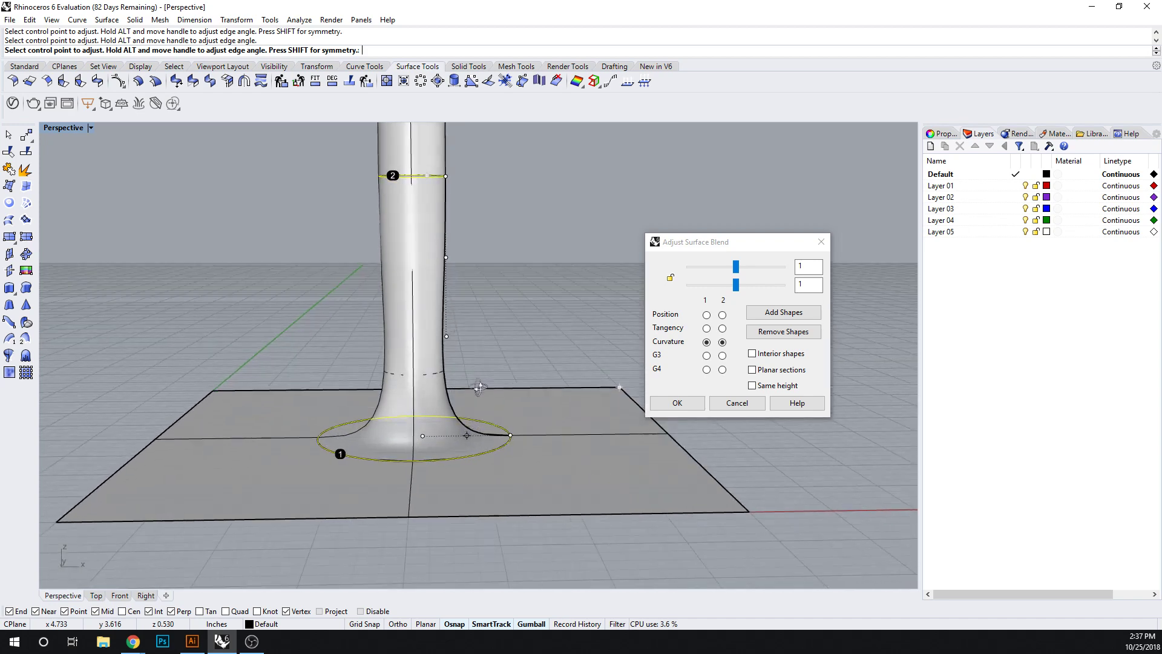
- Shorten the tube-edge handles toward the tube rim and move the nearer hole-edge handle closer to the hole
left_click(448, 256)
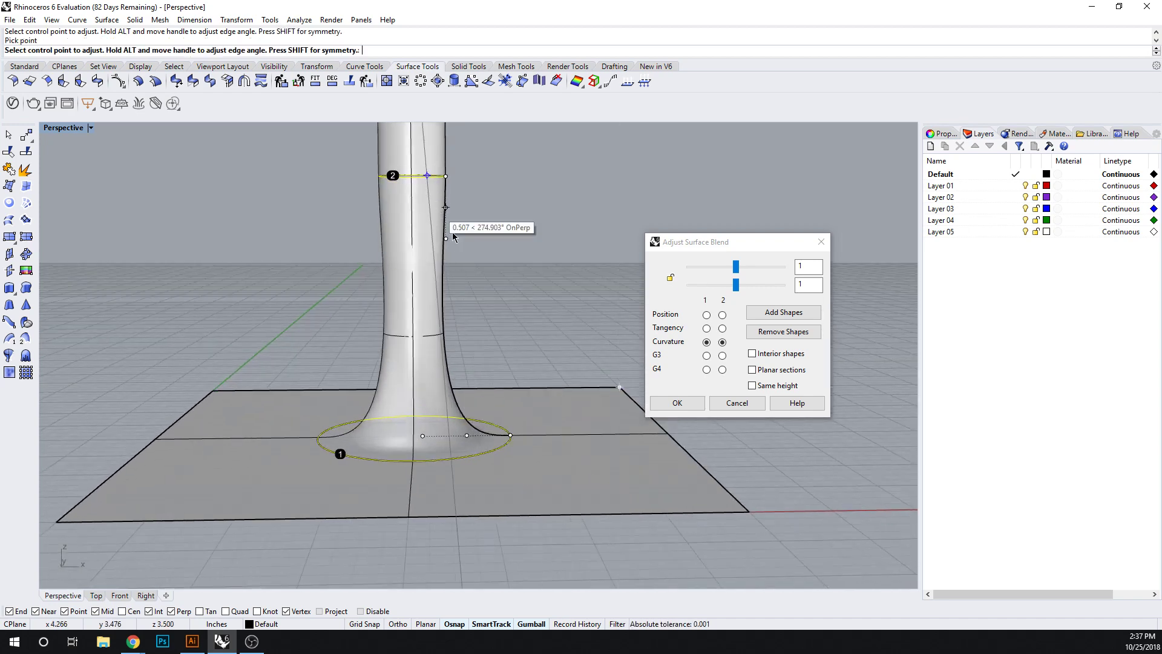
left_click(446, 228)
right_click_drag(510, 275, 512, 407)
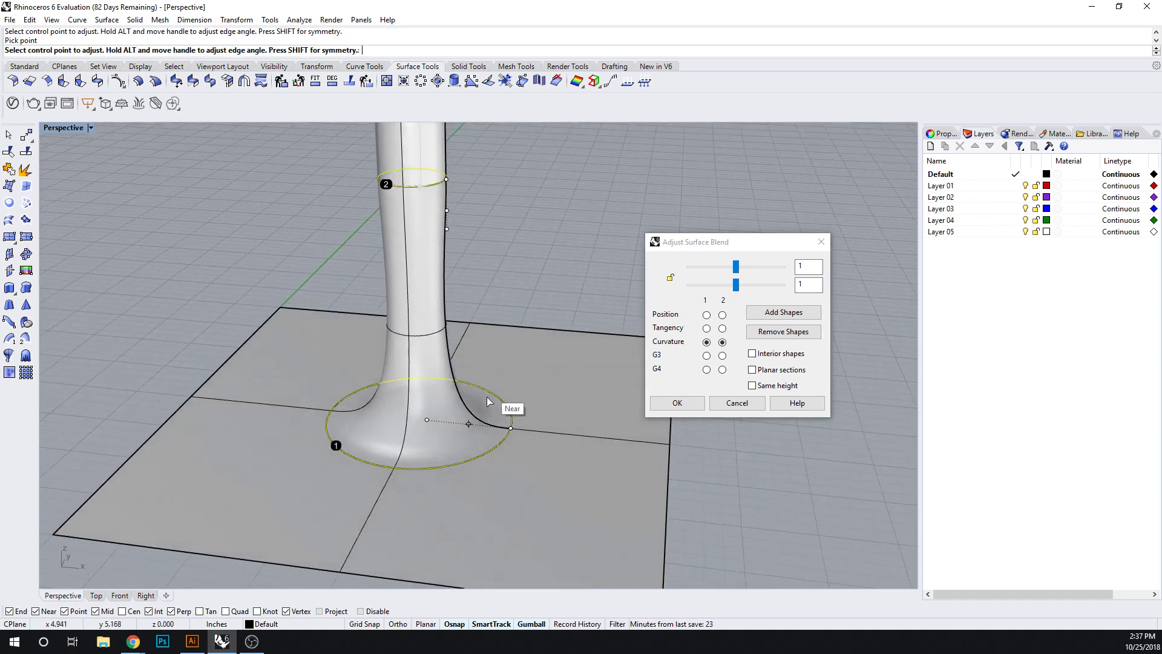
left_click(470, 424)
left_click(491, 420)
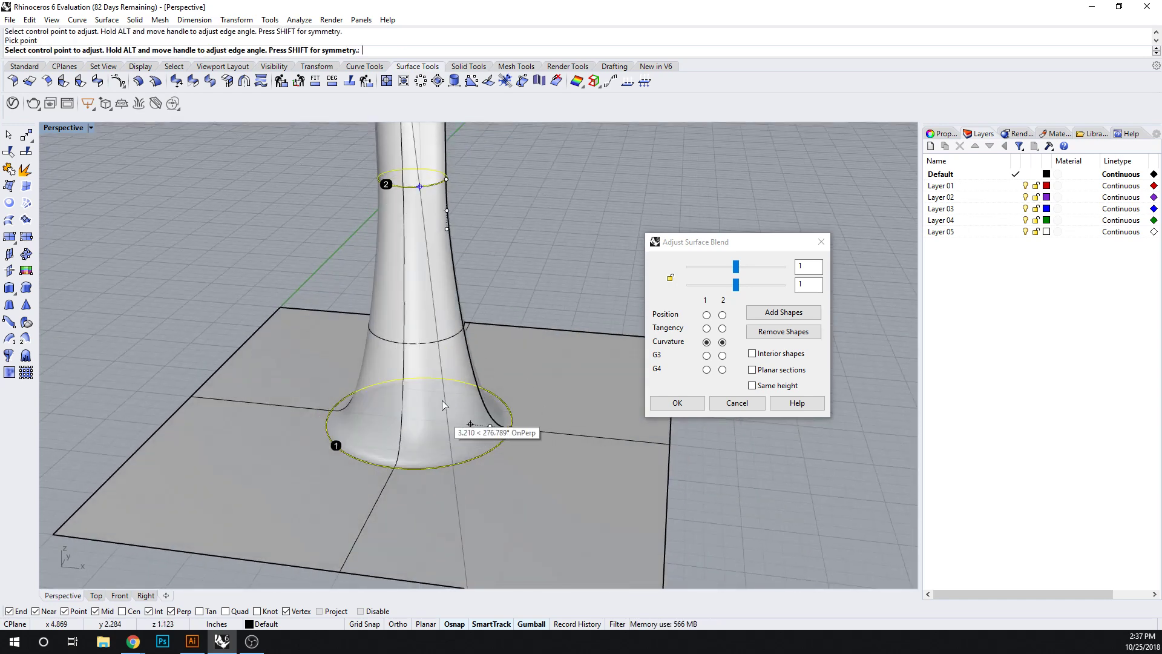
- In the Top view, extend the farther hole-edge handle inside the tube circle, then pull it back toward the hole edge
left_click(96, 596)
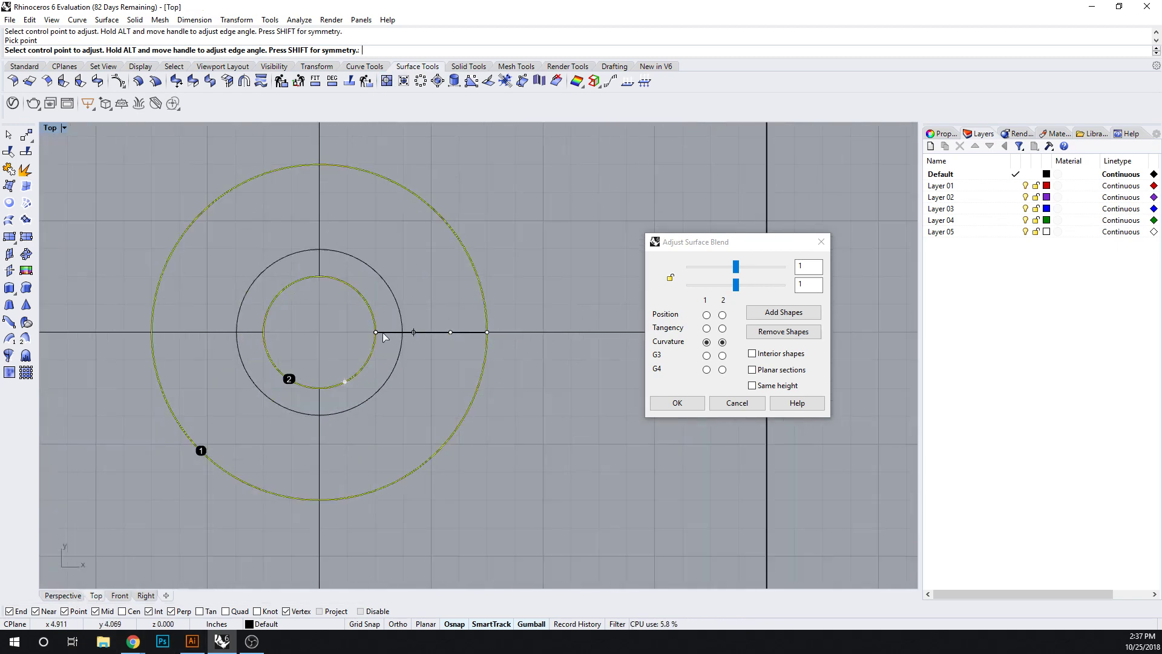
scroll(409, 330, "up", 2)
left_click(375, 333)
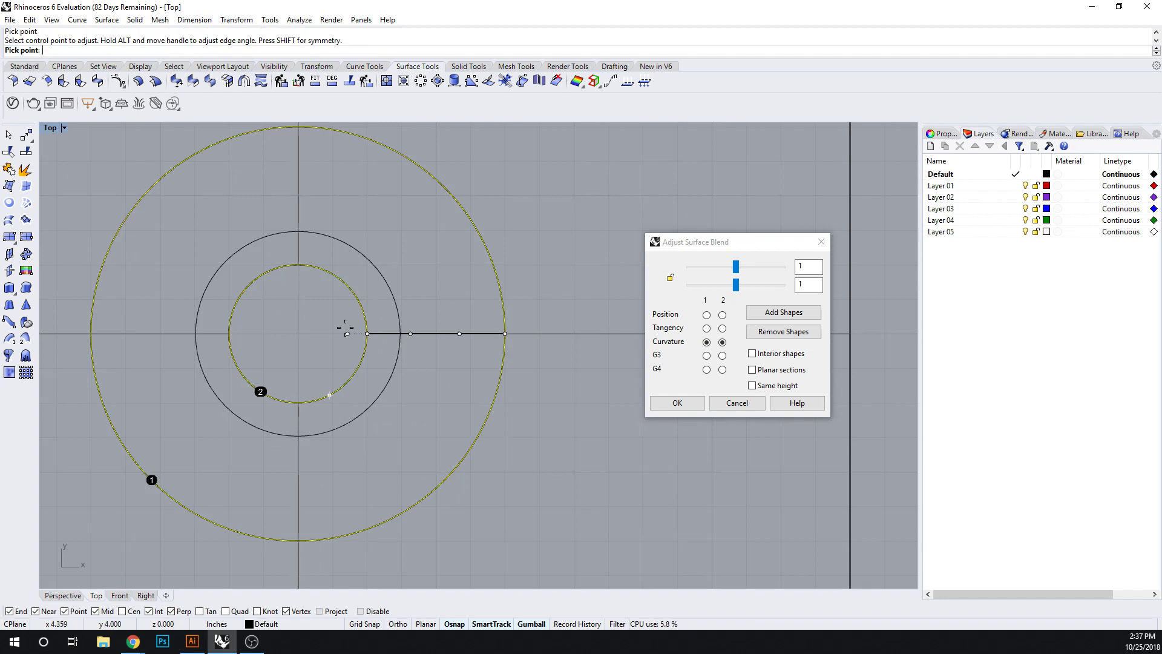
left_click(346, 332)
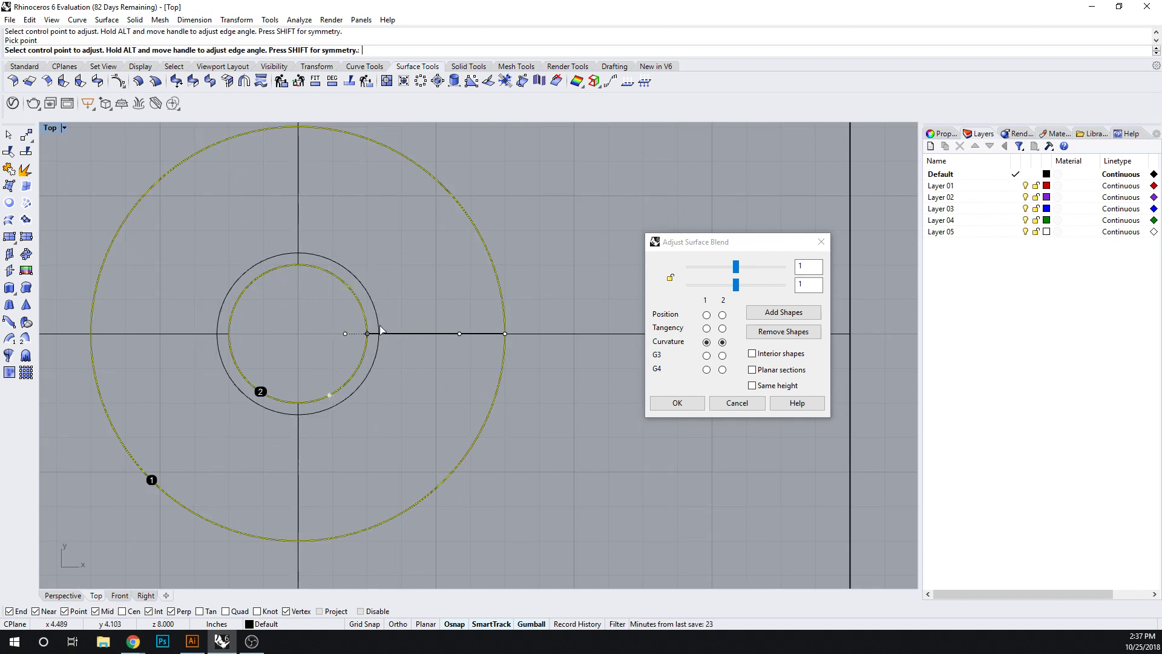
left_click(345, 333)
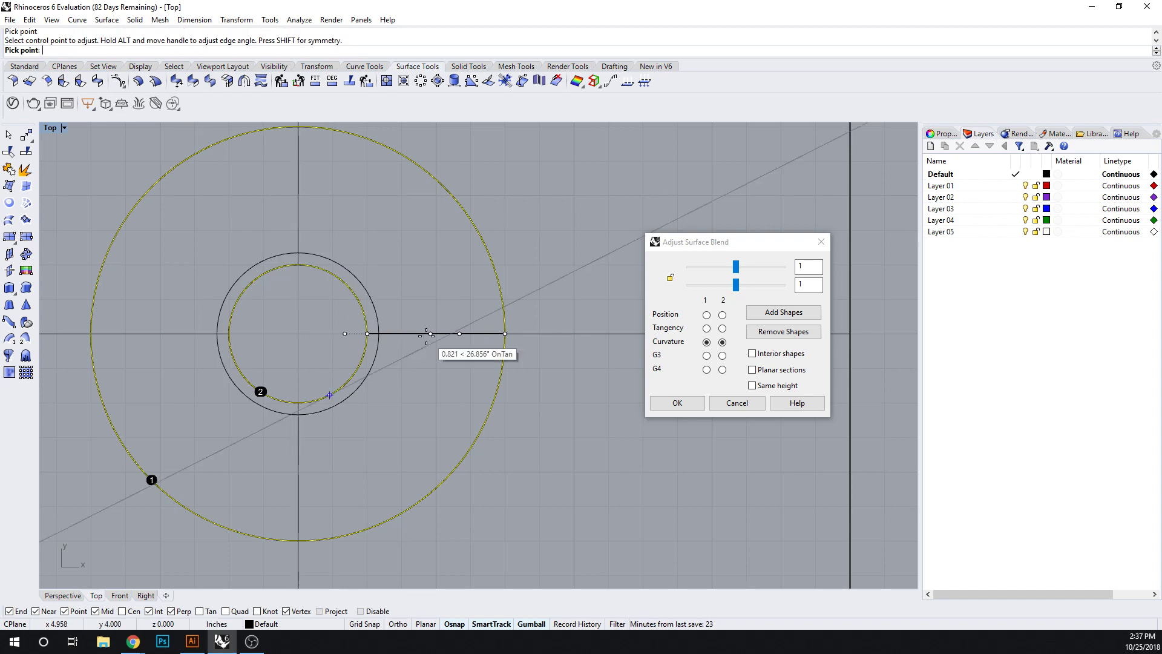
left_click(428, 334)
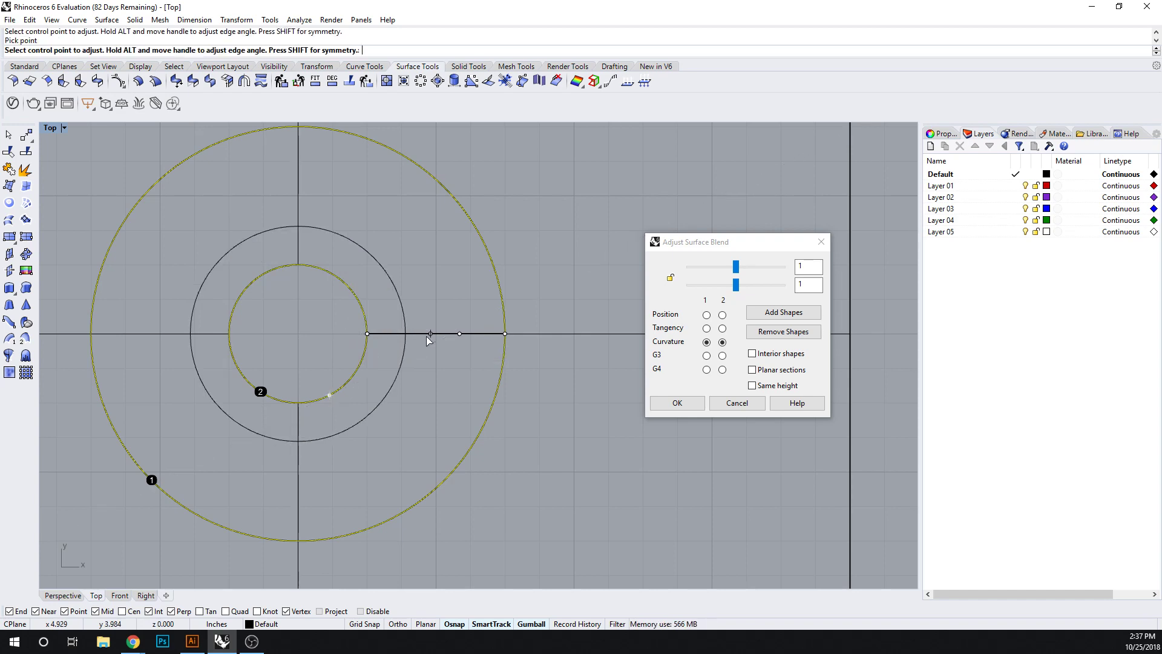
- In the Perspective view, pull both tube-edge handles far down the neck to smooth the blend's flare
left_click(60, 597)
mouse_move(394, 485)
right_mouse_down()
mouse_move(547, 455)
mouse_move(384, 474)
right_mouse_up()
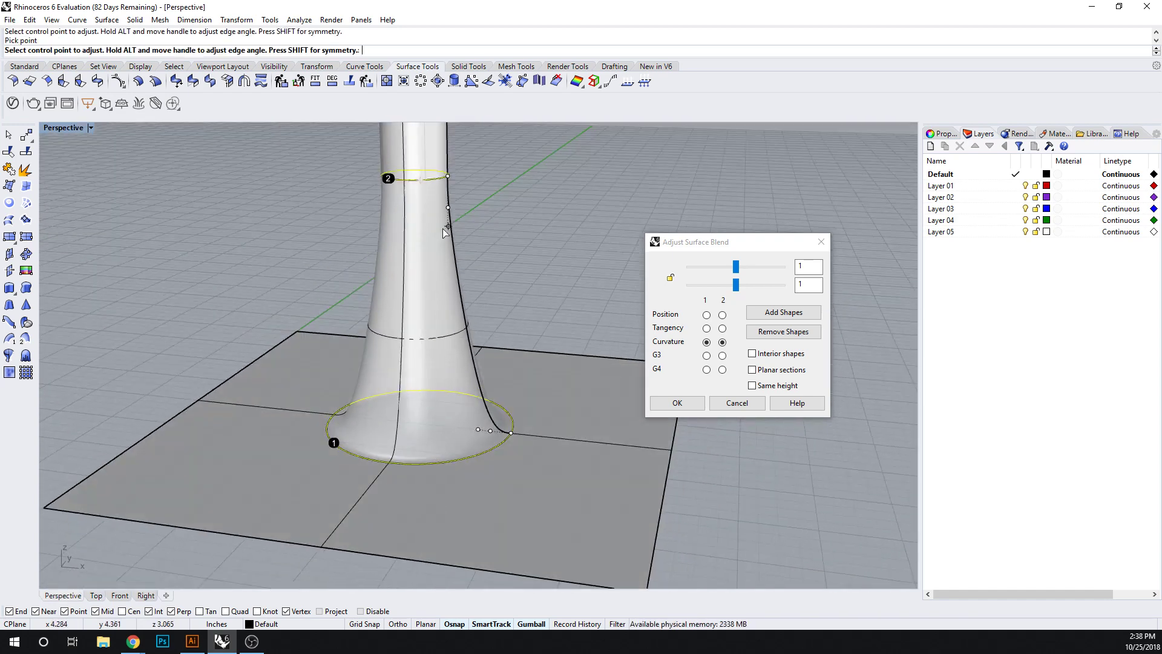
left_click_drag(448, 229, 446, 266)
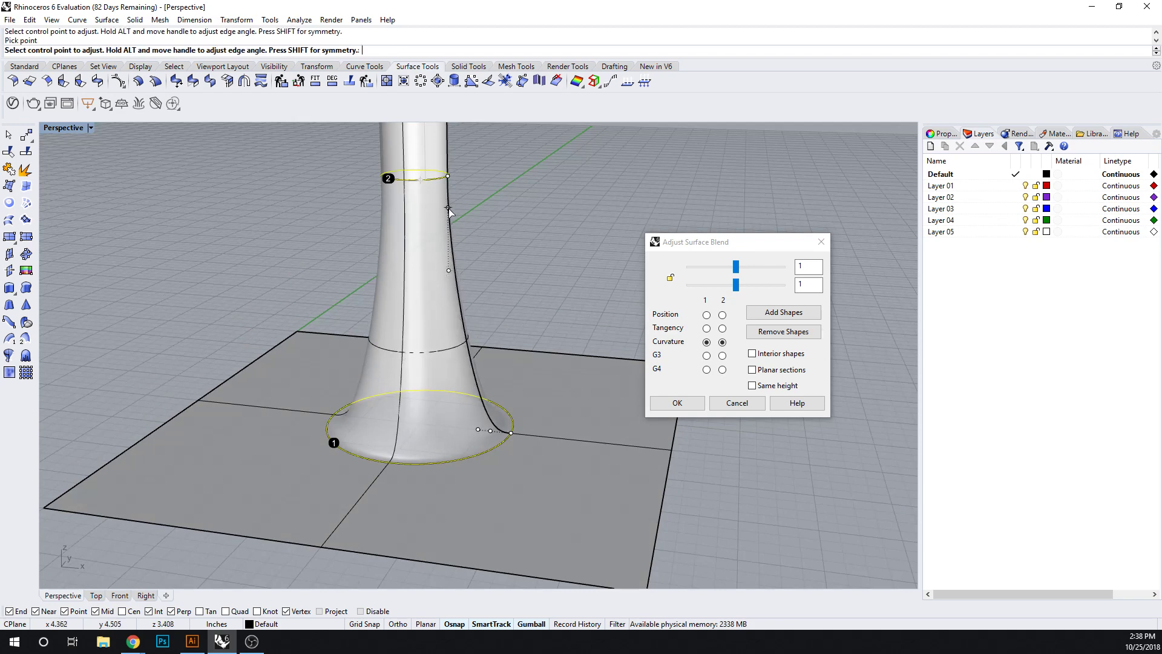
left_click_drag(448, 211, 458, 318)
right_click_drag(477, 316, 459, 323)
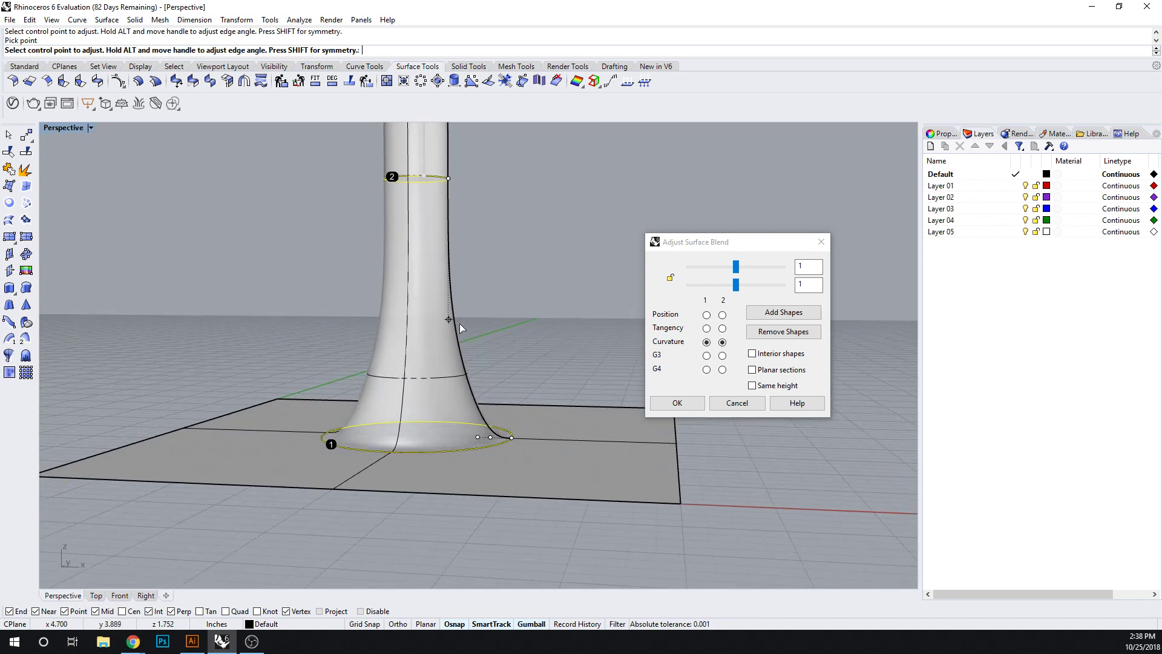
left_click(447, 321)
mouse_move(448, 321)
left_mouse_down()
mouse_move(449, 298)
mouse_move(449, 322)
left_mouse_up()
right_click_drag(507, 317, 476, 306)
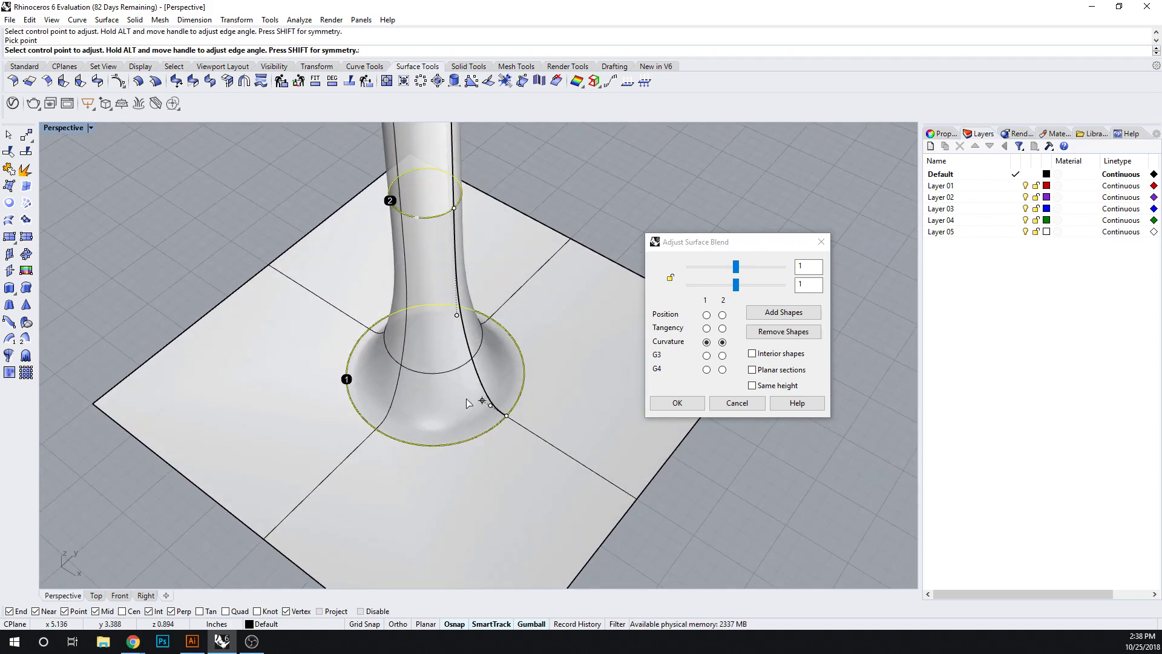
- Swing the hole-edge handles to either side along the plane to vary the blend's edge angle at the hole
left_click(483, 404)
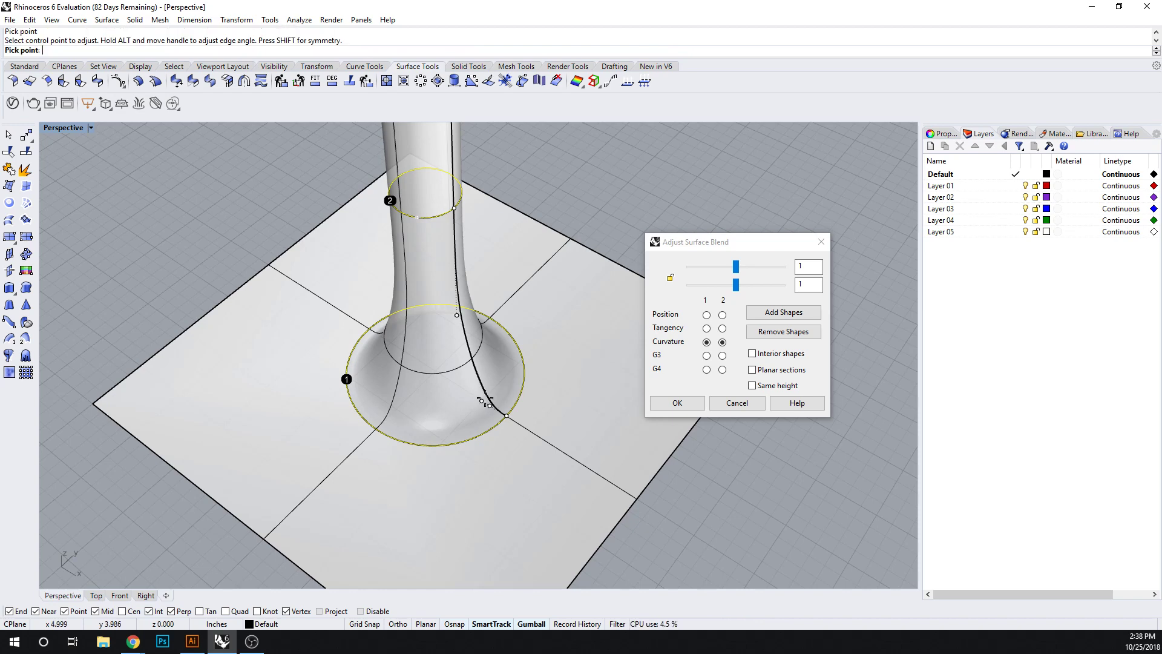
left_click(509, 382)
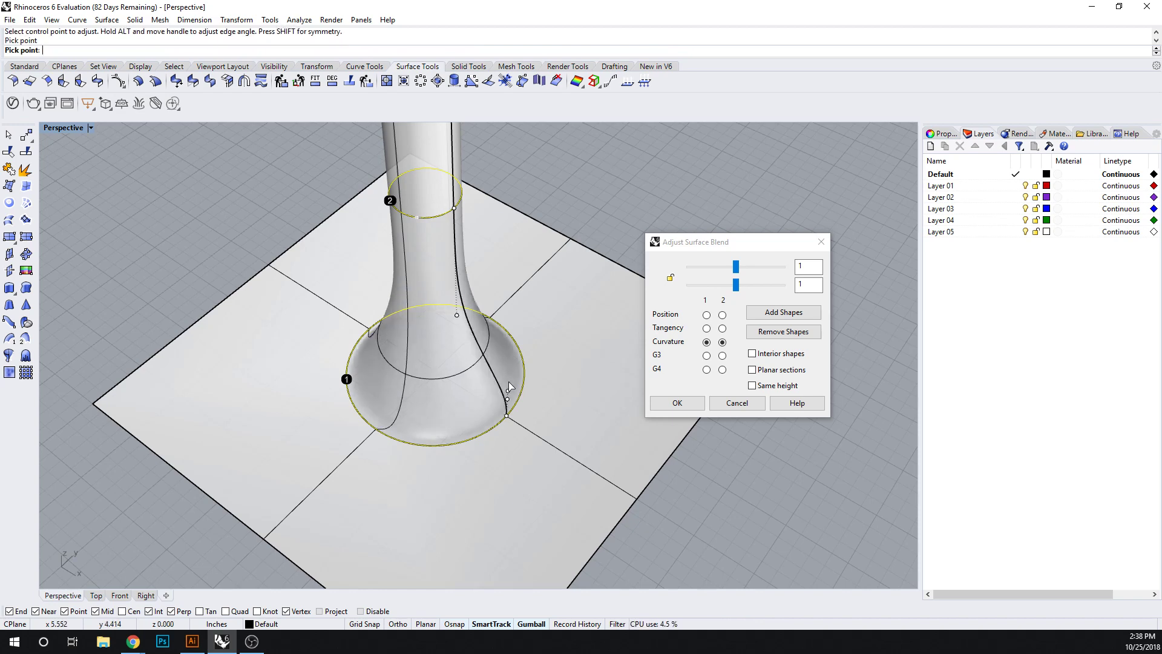
right_click_drag(509, 382, 527, 442)
left_click(510, 416)
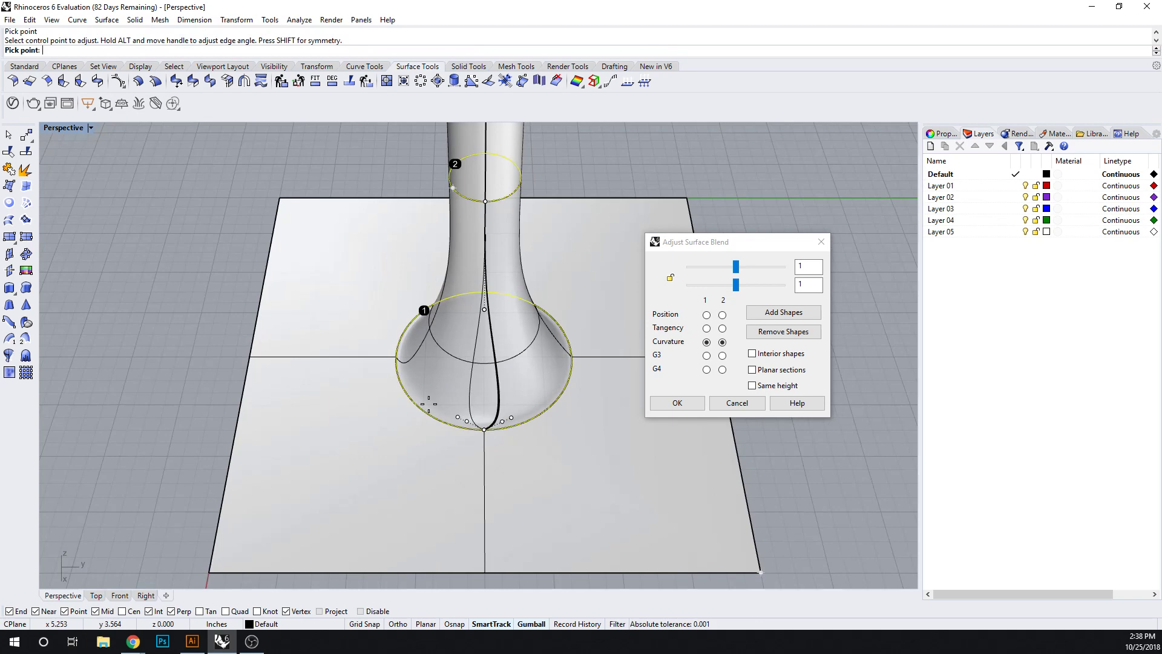
left_click(444, 398)
left_click(464, 415)
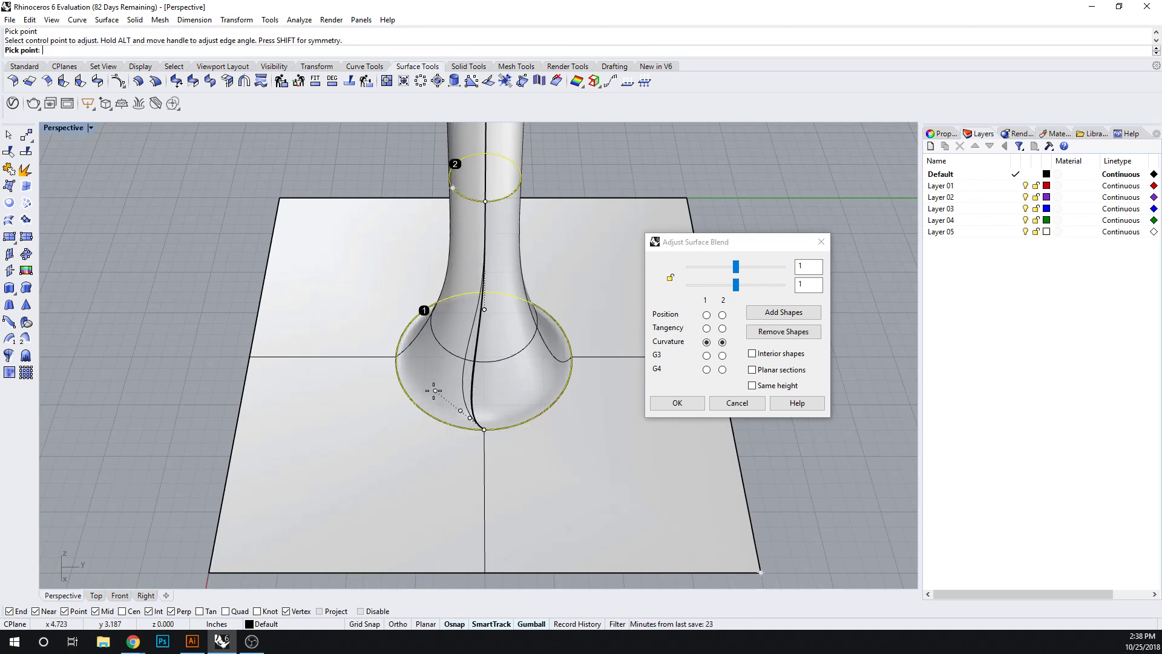
left_click(414, 374)
- Stretch the angled hole-edge handle beyond the hole circle, then shorten it back toward the blend's starting edge
right_click_drag(475, 419, 518, 431)
left_click(475, 417)
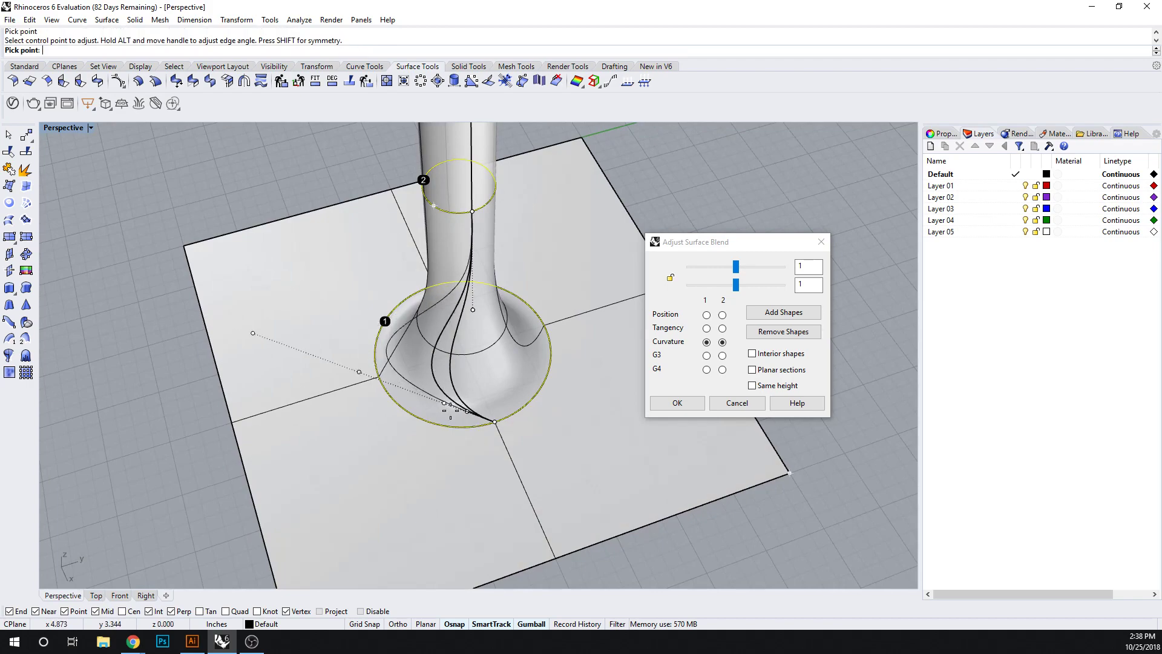
left_click(352, 369)
left_click(352, 369)
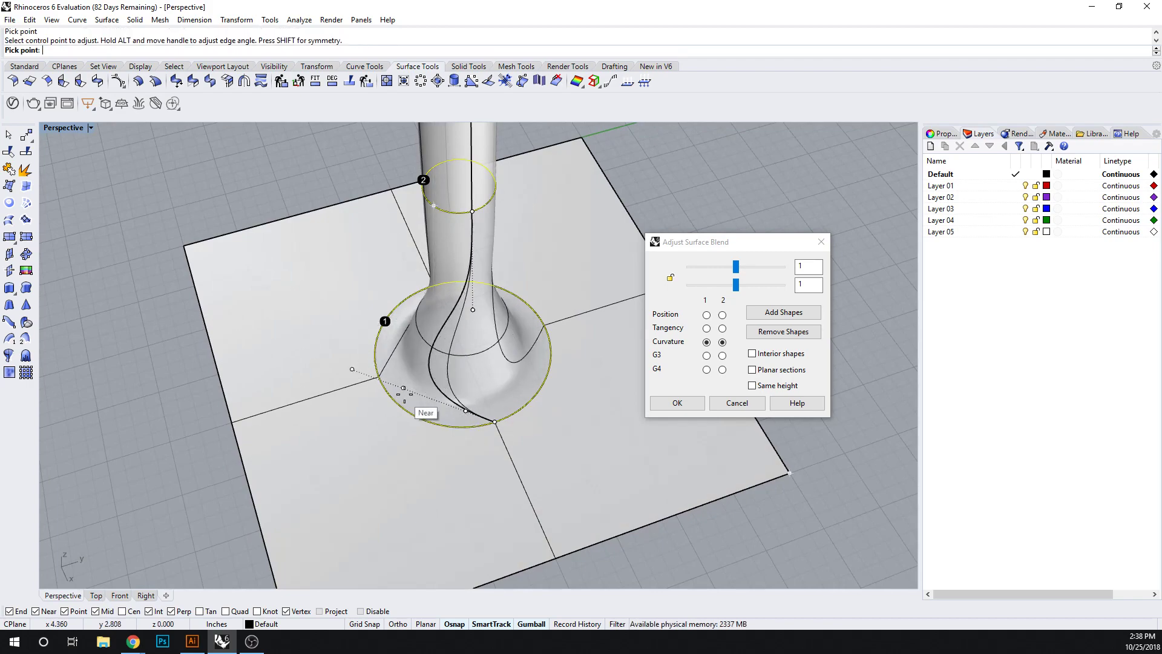
left_click(407, 390)
right_click_drag(411, 390, 479, 373)
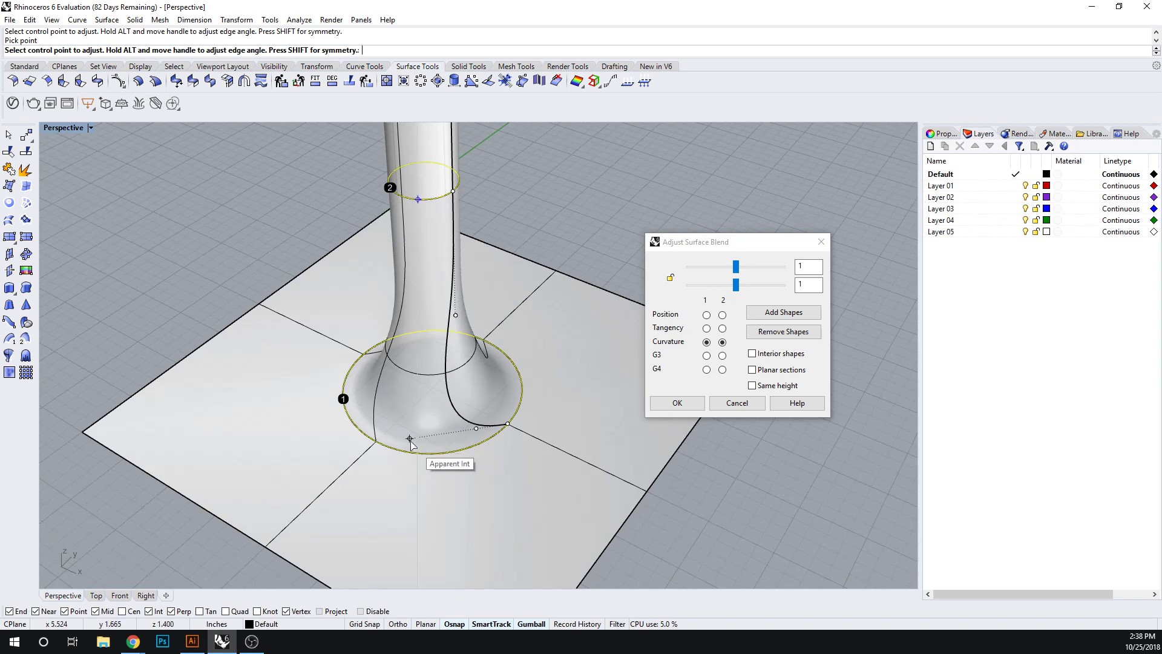
- Fine-tune the skewed hole-edge handle so it ends inside the hole circle, and accept the surface blend
left_click(476, 428)
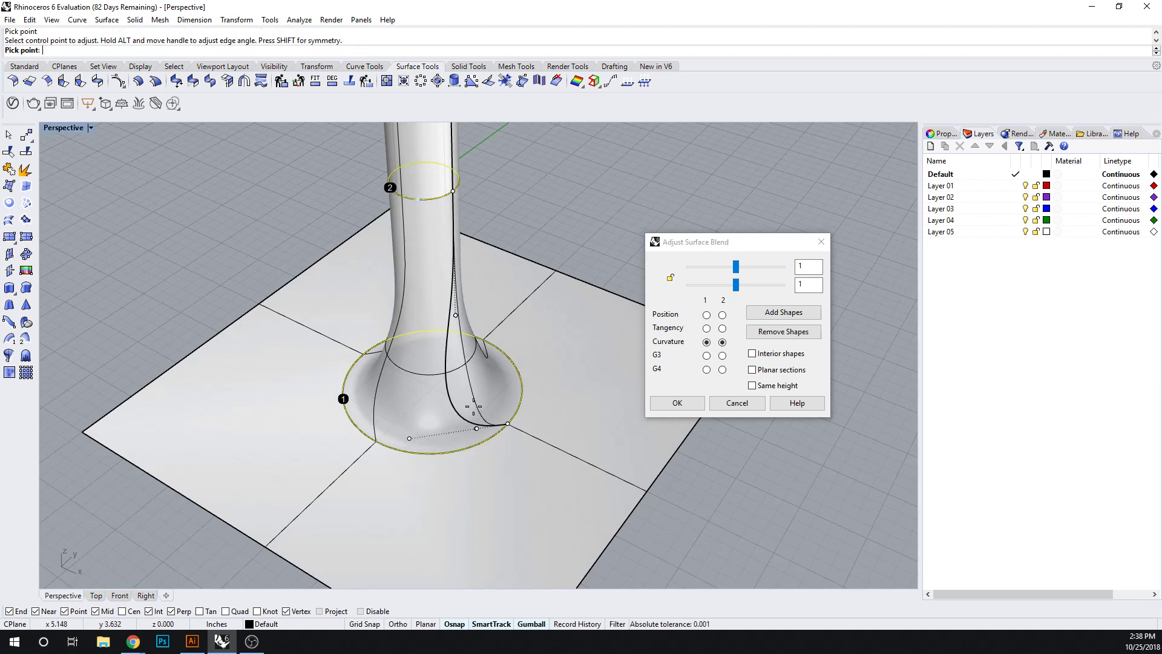
left_click(434, 434)
right_click_drag(552, 400, 576, 405)
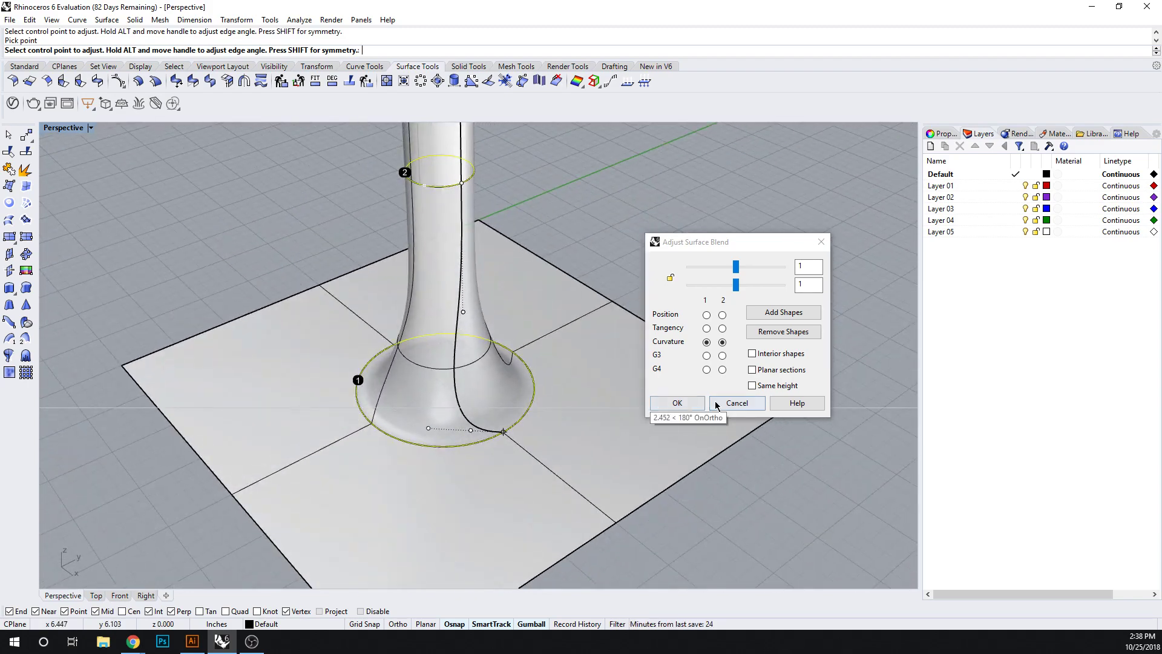
left_click(673, 406)
- Set the Perspective viewport to Shaded display and inspect the blend between plane and tube
right_click_drag(487, 471, 502, 442)
left_click(90, 128)
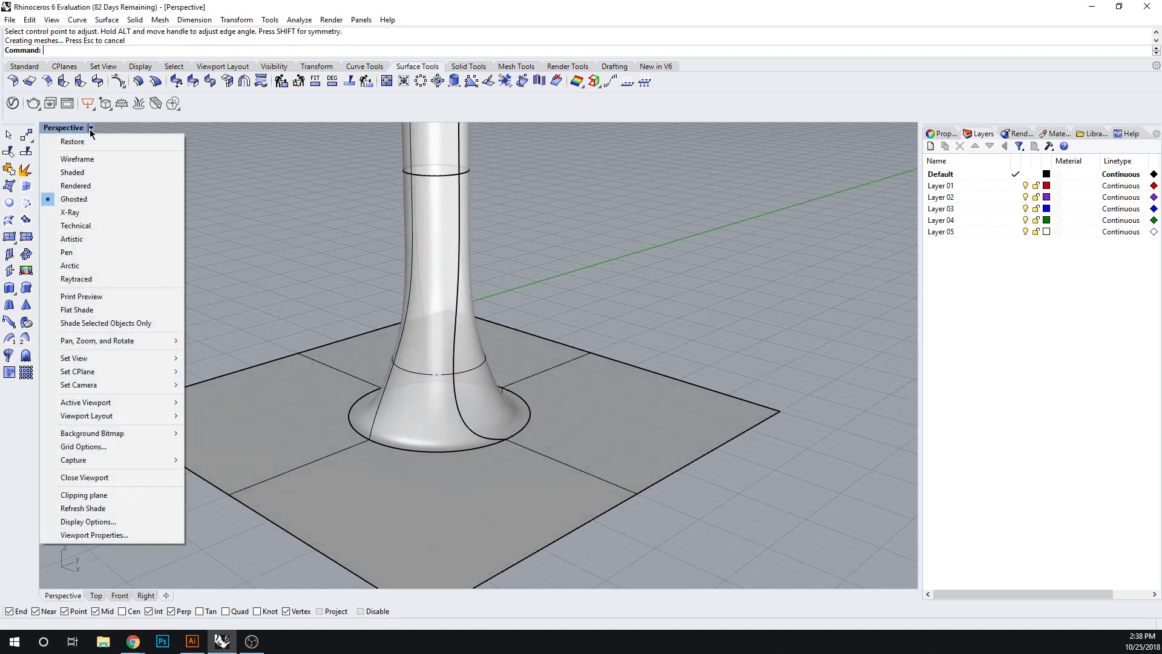
left_click(73, 173)
mouse_move(387, 277)
right_mouse_down()
mouse_move(463, 365)
mouse_move(522, 368)
right_mouse_up()
scroll(522, 369, "down", 6)
right_click_drag(460, 393, 478, 434)
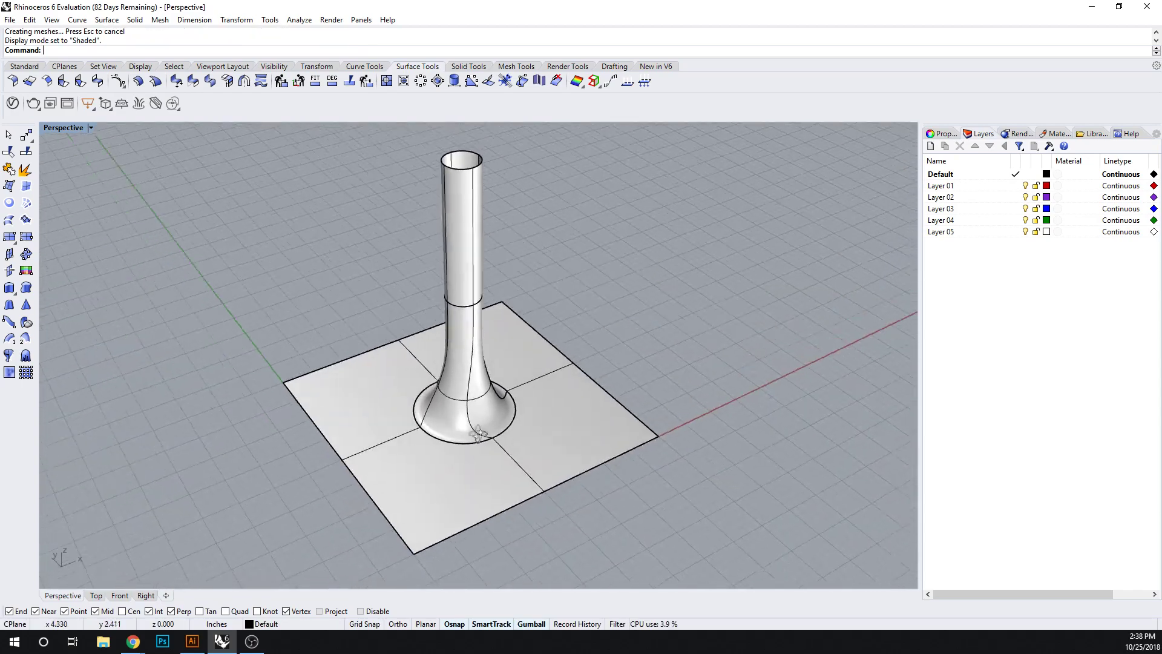
scroll(478, 433, "up", 5)
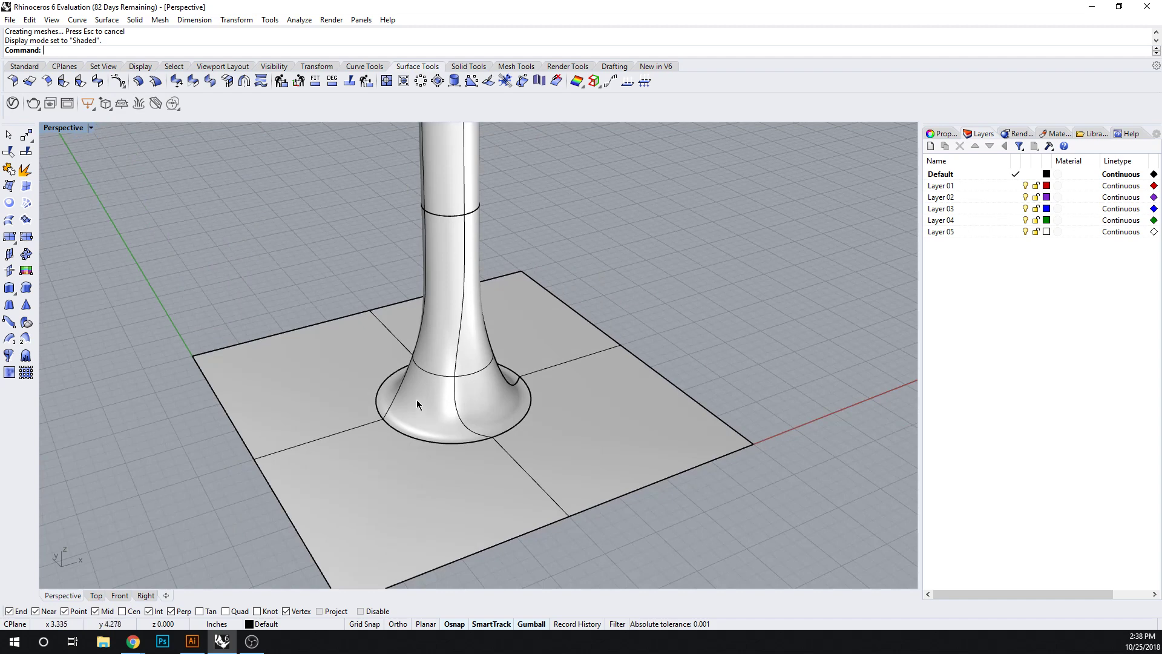
- Run an Environment Map surface analysis on the plane, blend and tube together
left_click(104, 20)
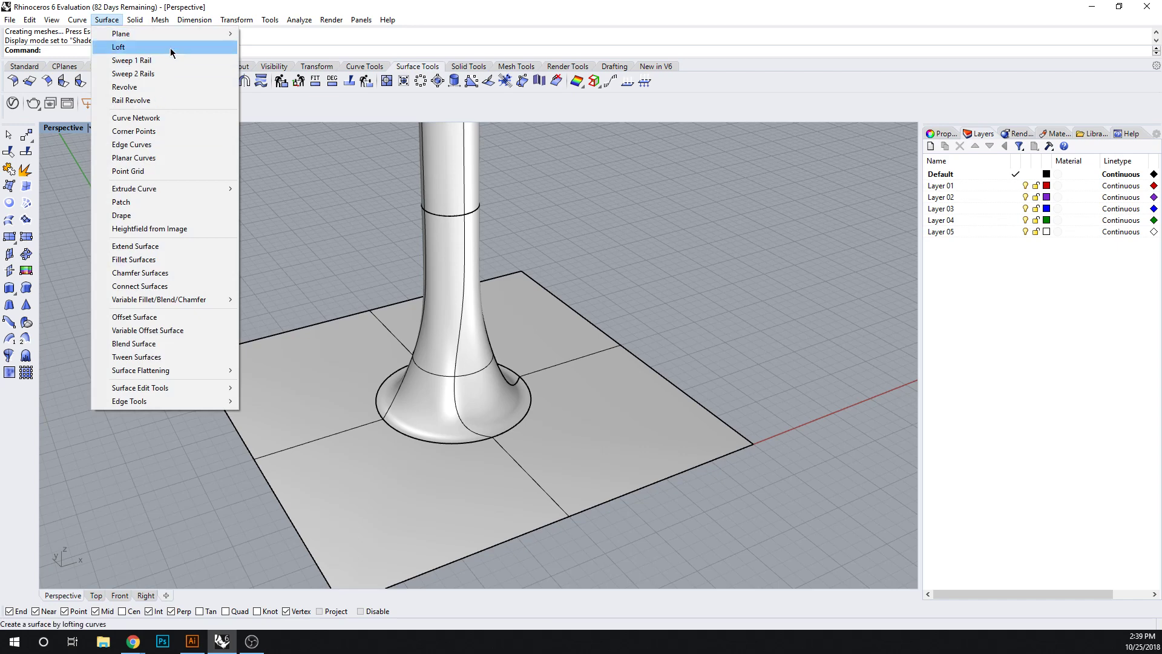
mouse_move(173, 407)
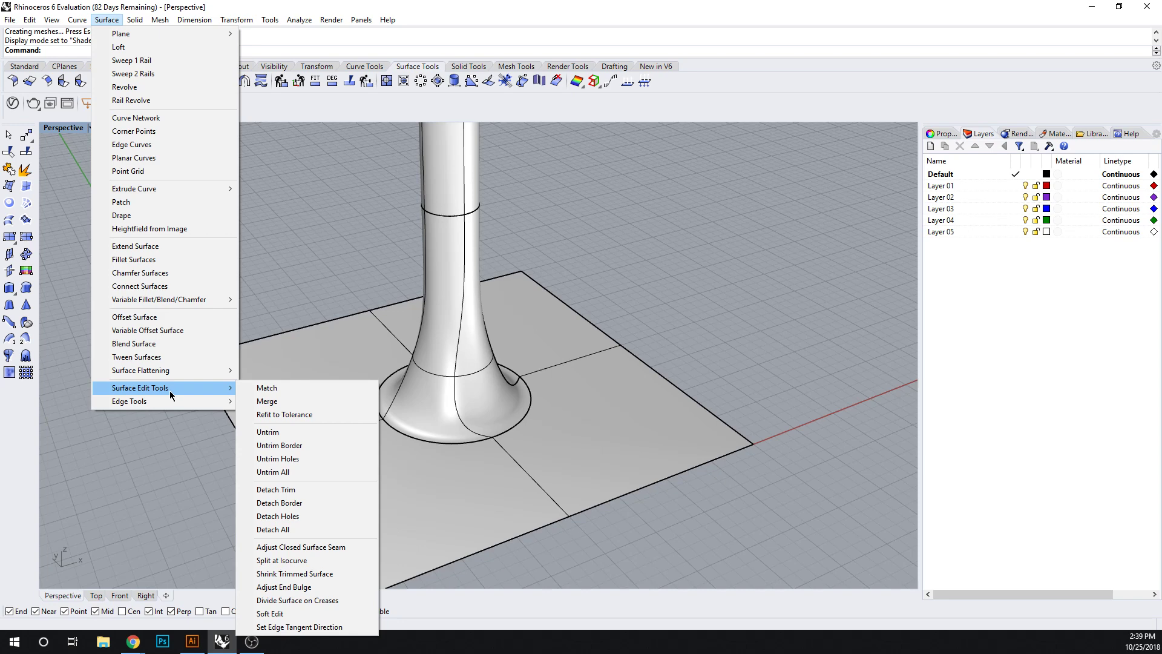
mouse_move(292, 20)
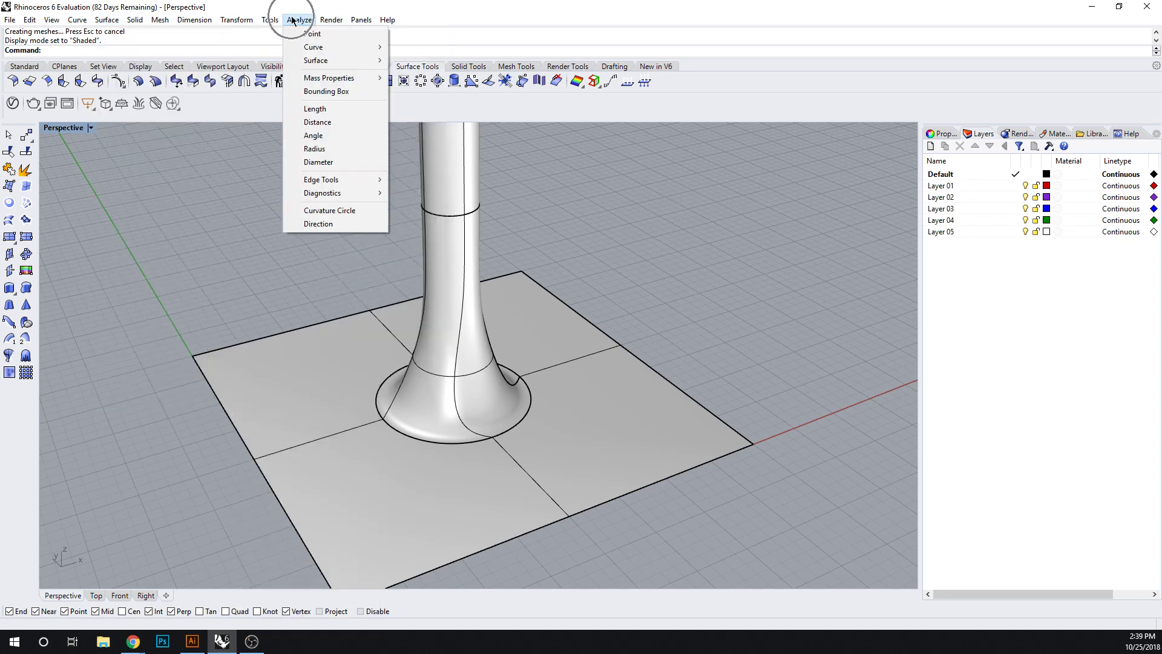
mouse_move(310, 62)
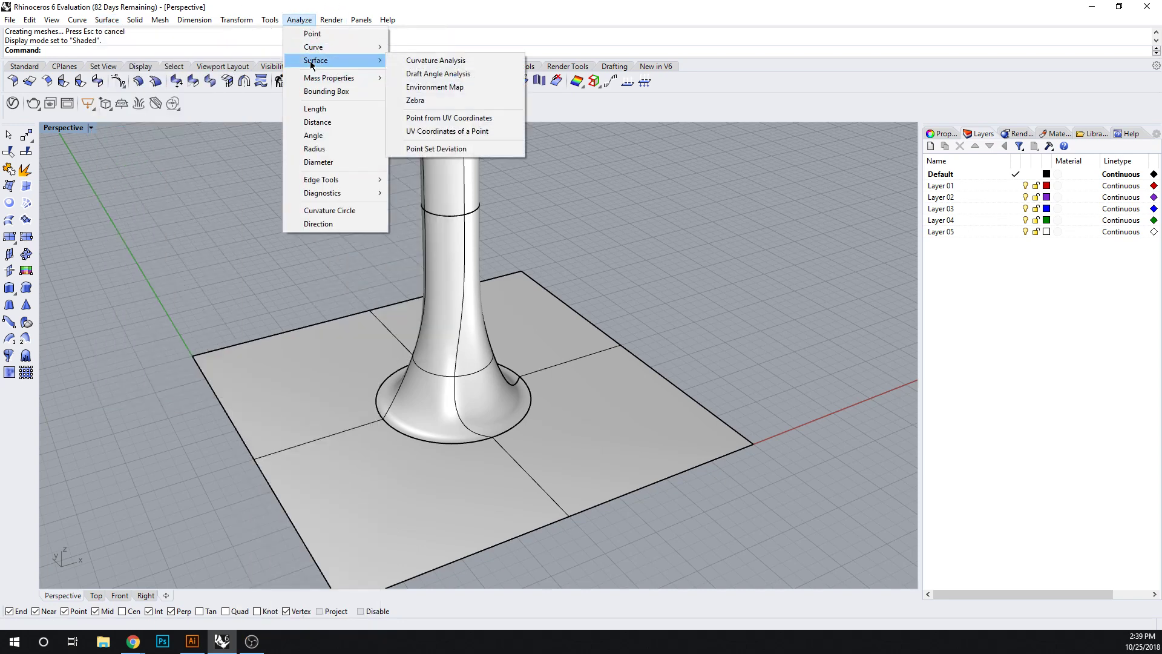
left_click(430, 87)
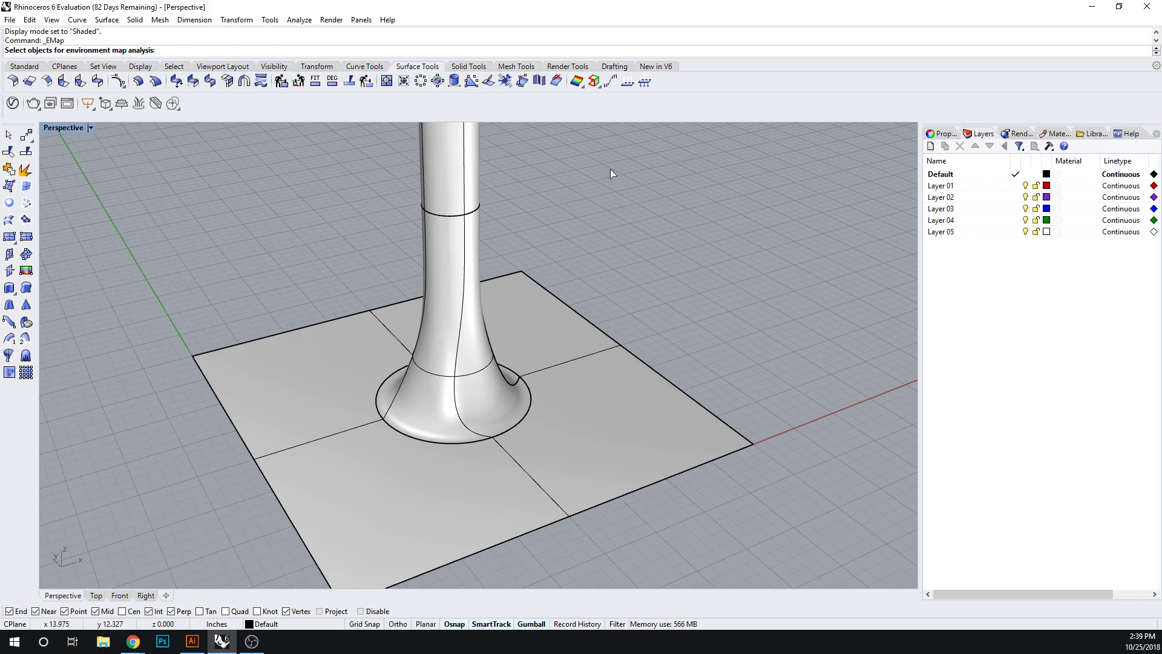
left_click_drag(610, 169, 406, 452)
key("Return")
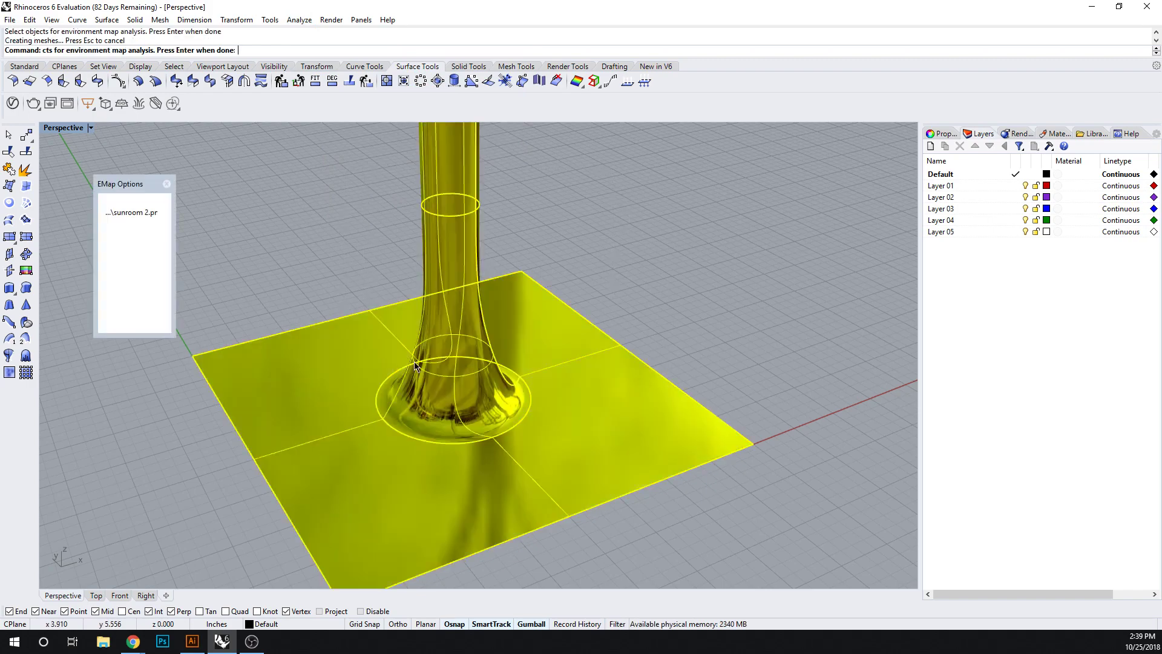
- Examine the environment reflections across the blend's edges from several angles, and close the analysis
mouse_move(415, 365)
right_mouse_down()
mouse_move(483, 434)
mouse_move(363, 358)
mouse_move(389, 427)
mouse_move(376, 329)
mouse_move(388, 339)
right_mouse_up()
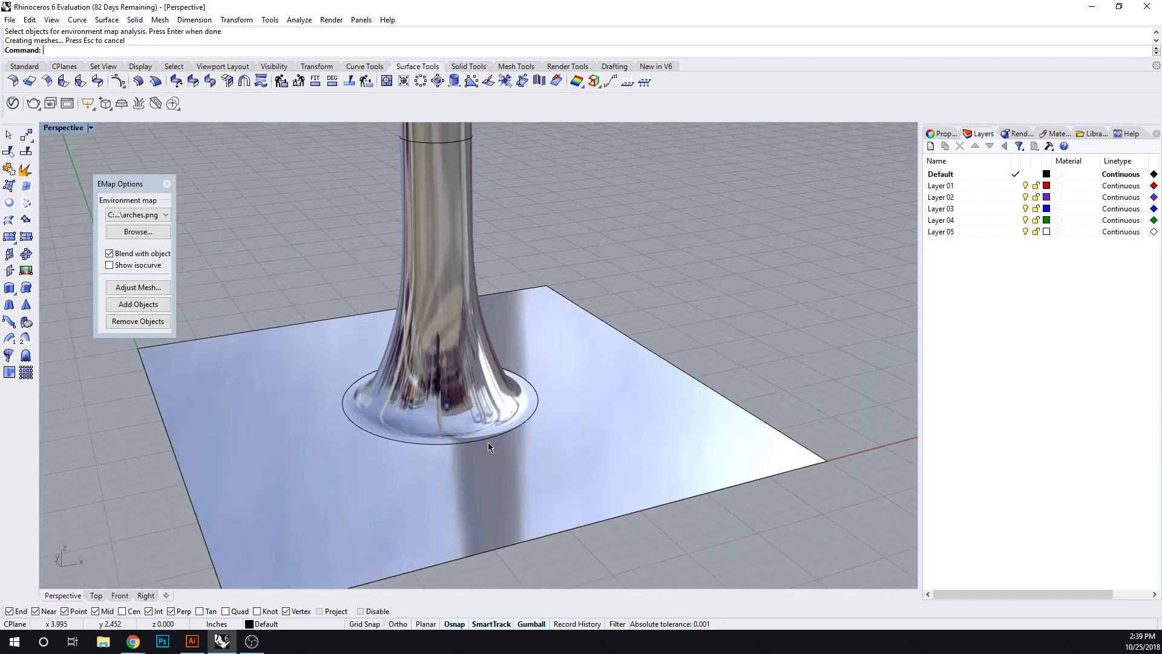
right_click_drag(565, 425, 521, 456)
scroll(521, 461, "down", 3)
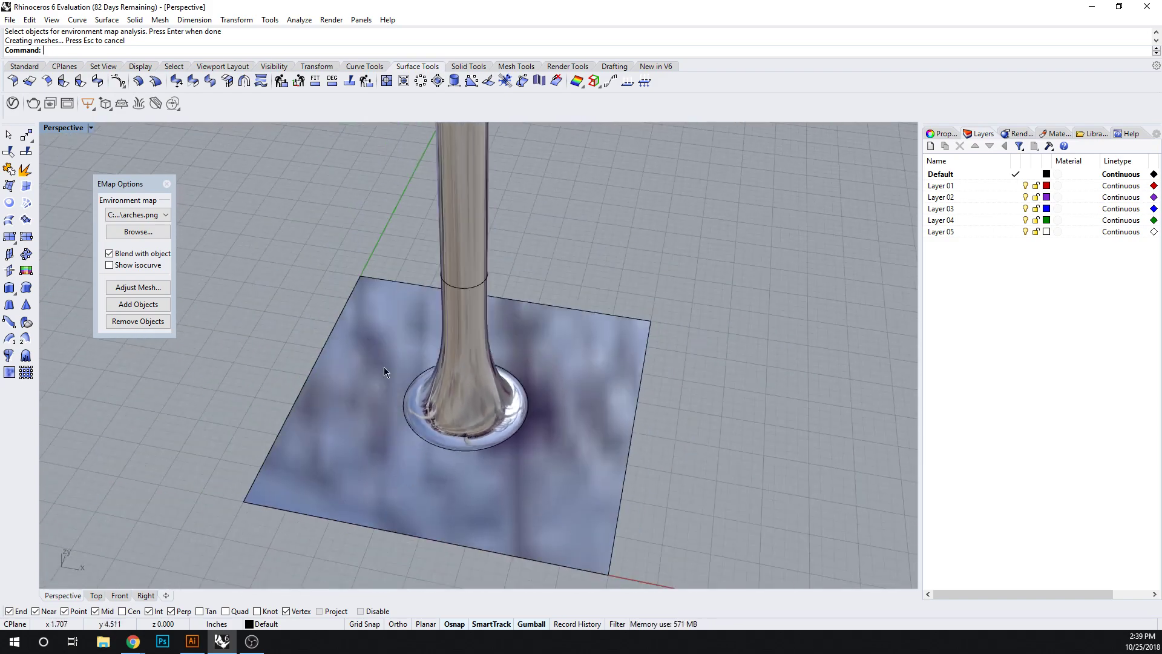
left_click(166, 184)
right_click_drag(278, 290, 278, 274)
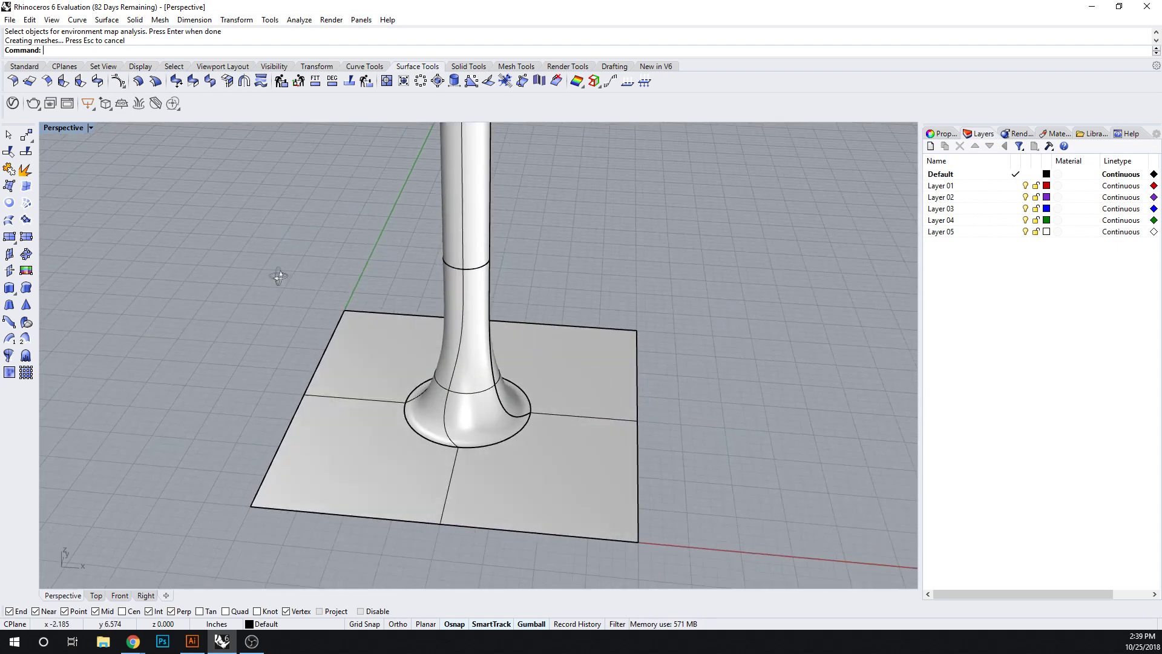